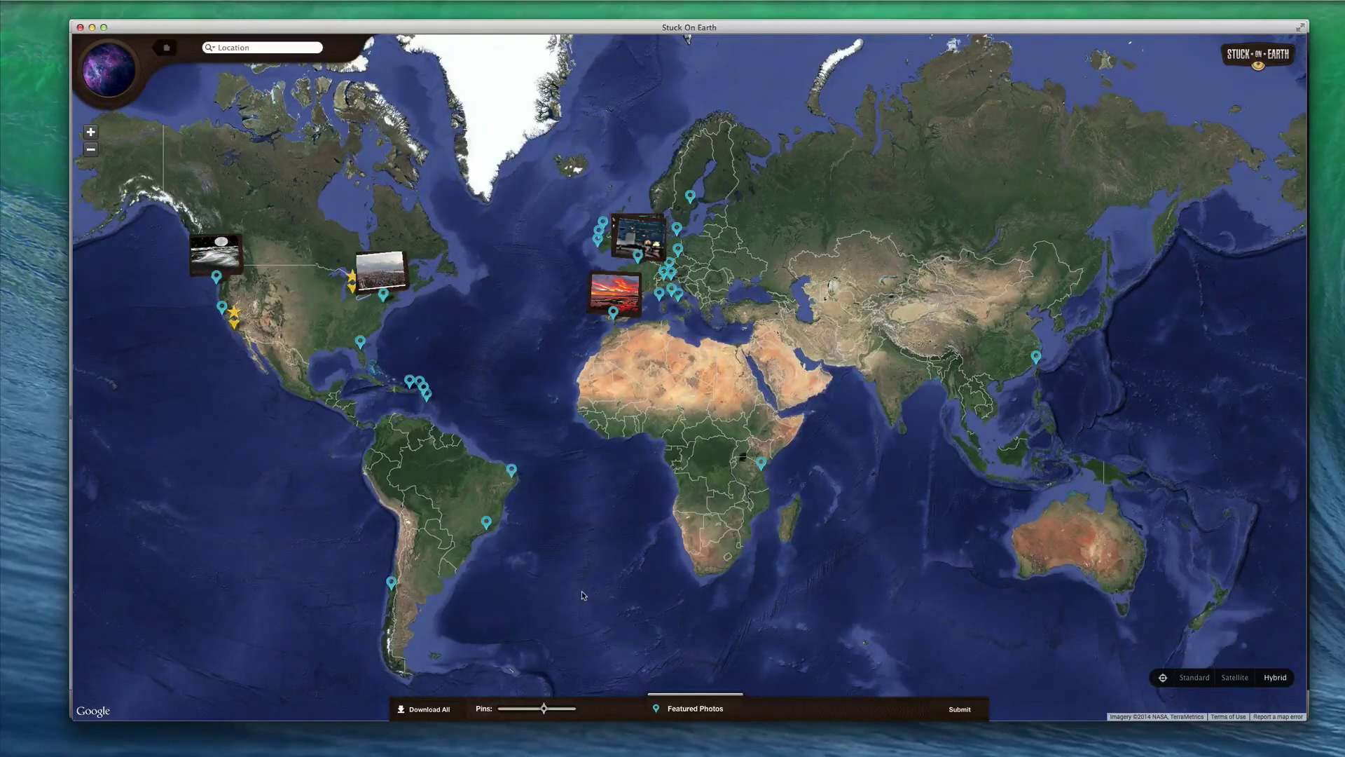
In iPhoto's 4 and 5 Stars album, browse from Stairs to Orange through the temple shots to The Golden Years.
key(super+Tab)
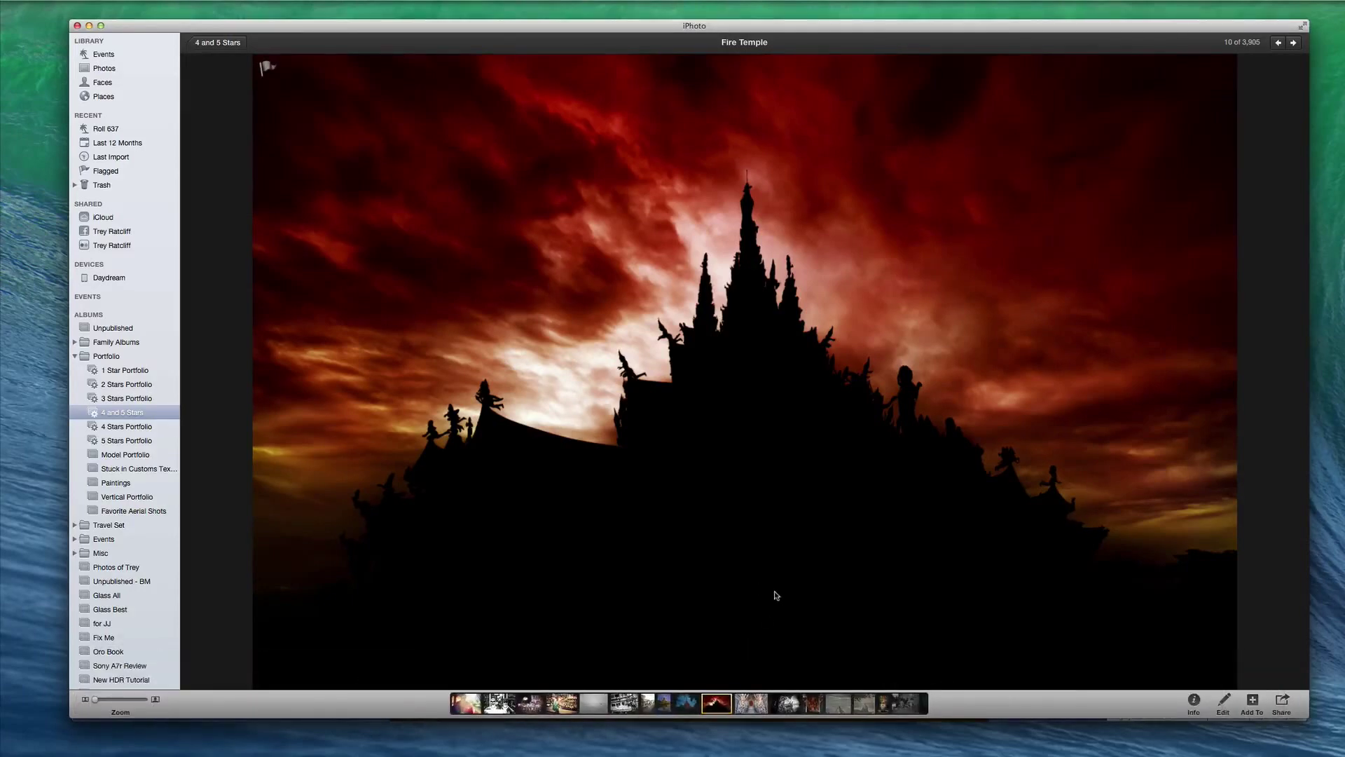
mouse_move(732, 695)
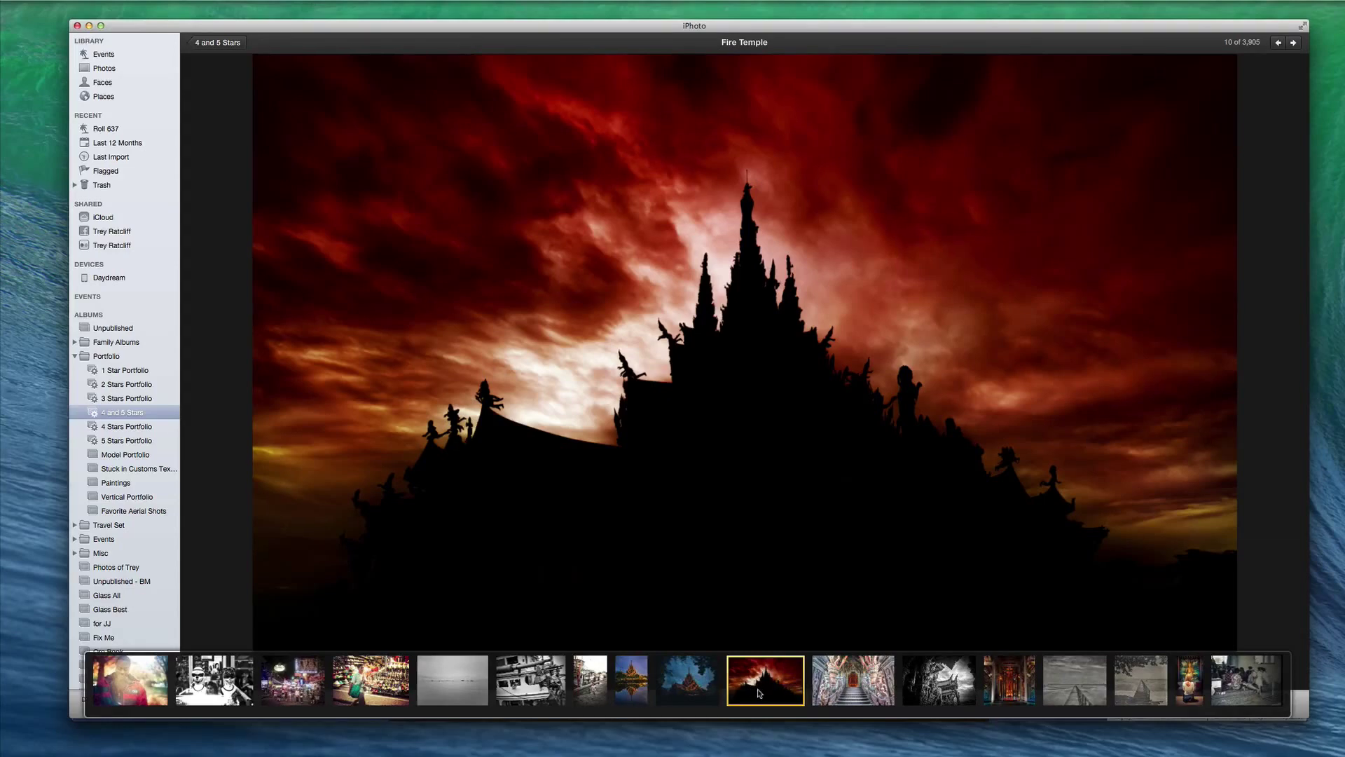
scroll(758, 694, right, 5)
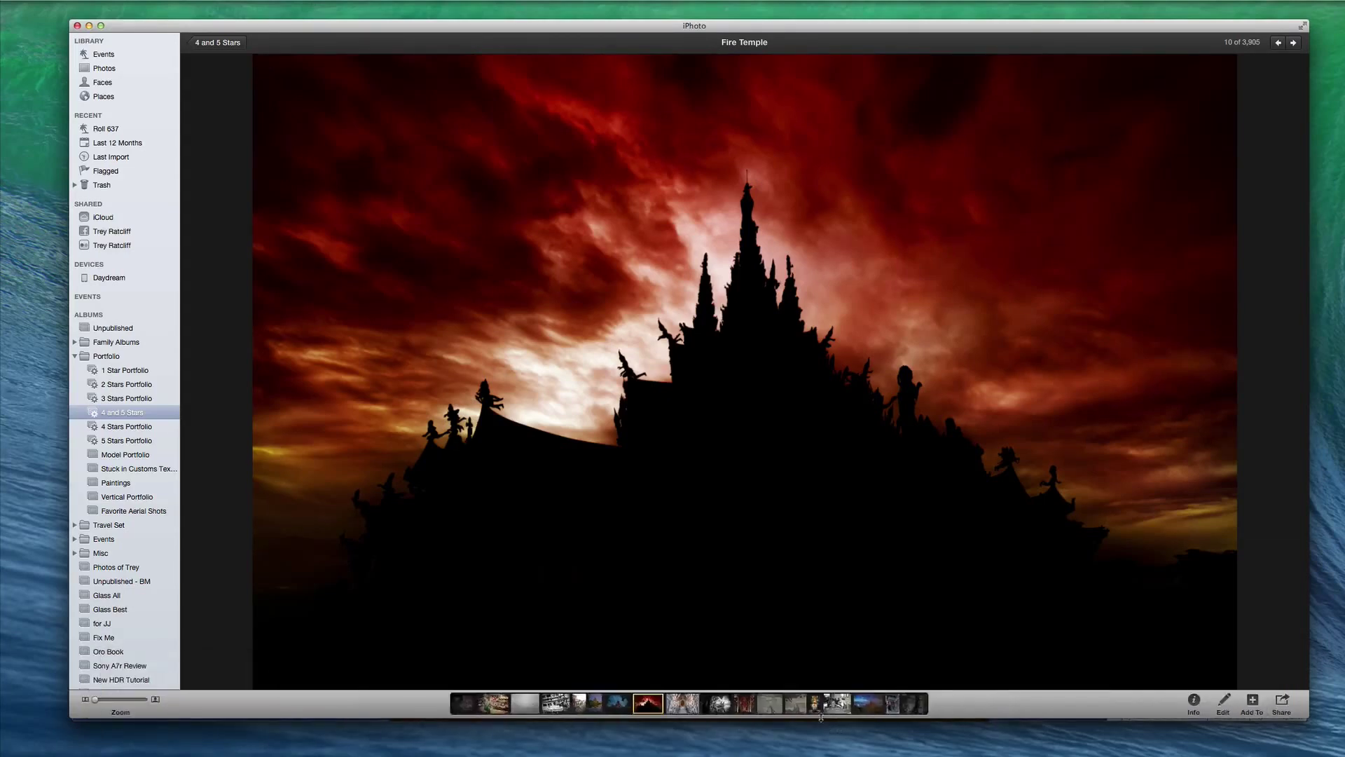
click(676, 688)
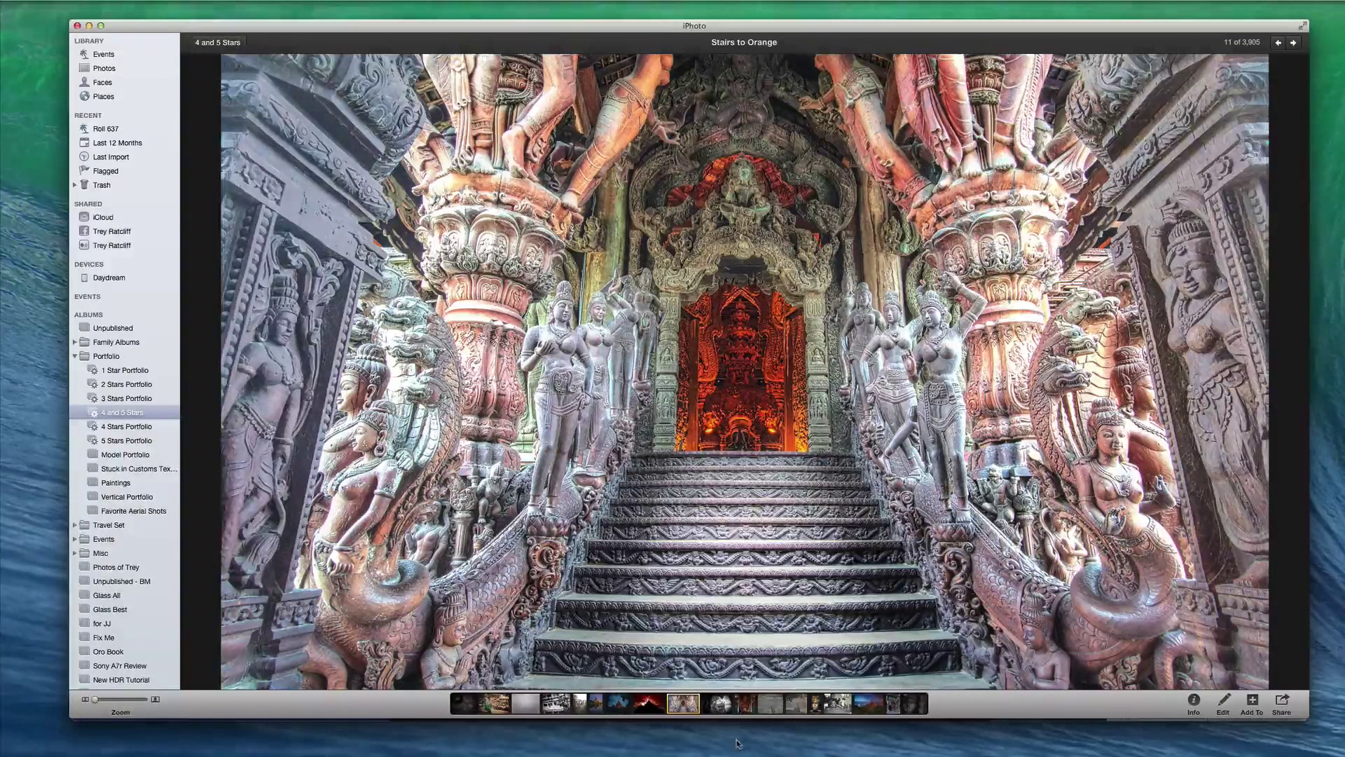
click(820, 680)
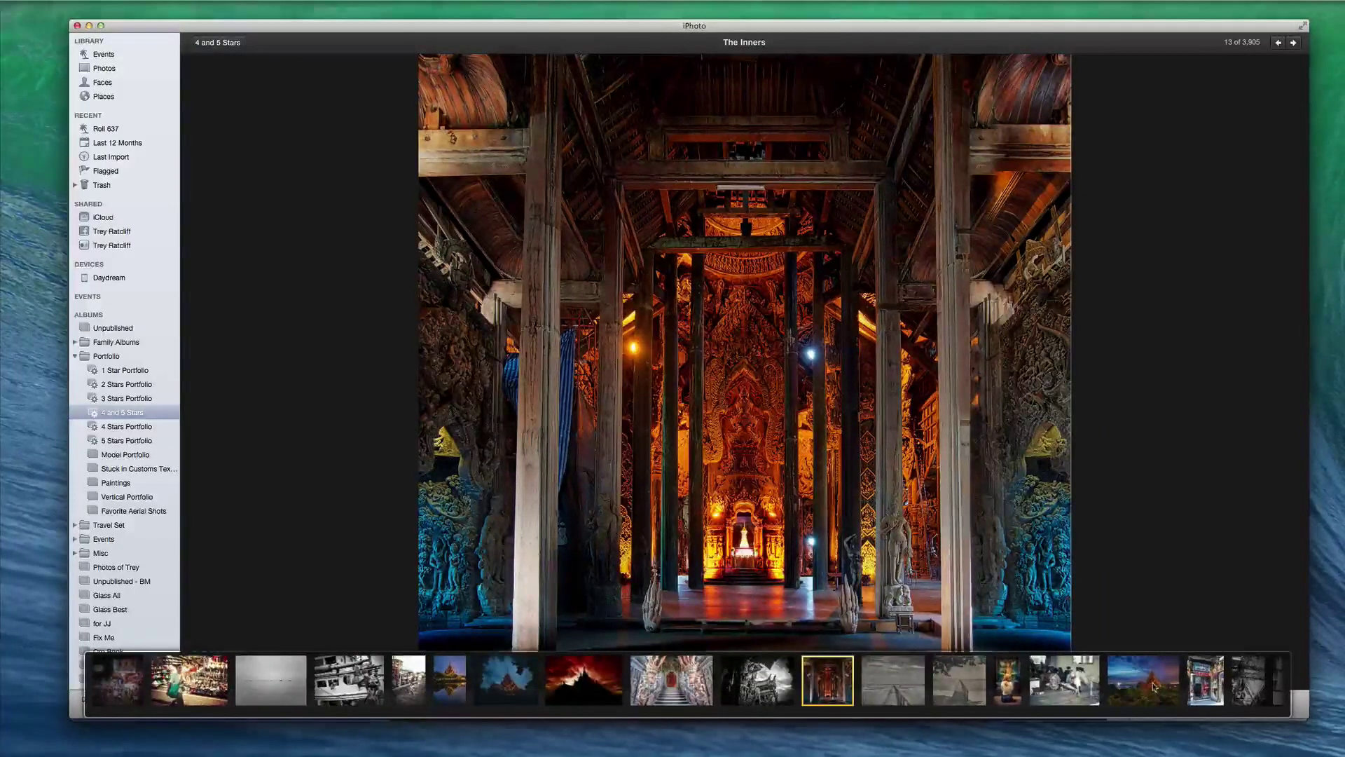
click(1153, 682)
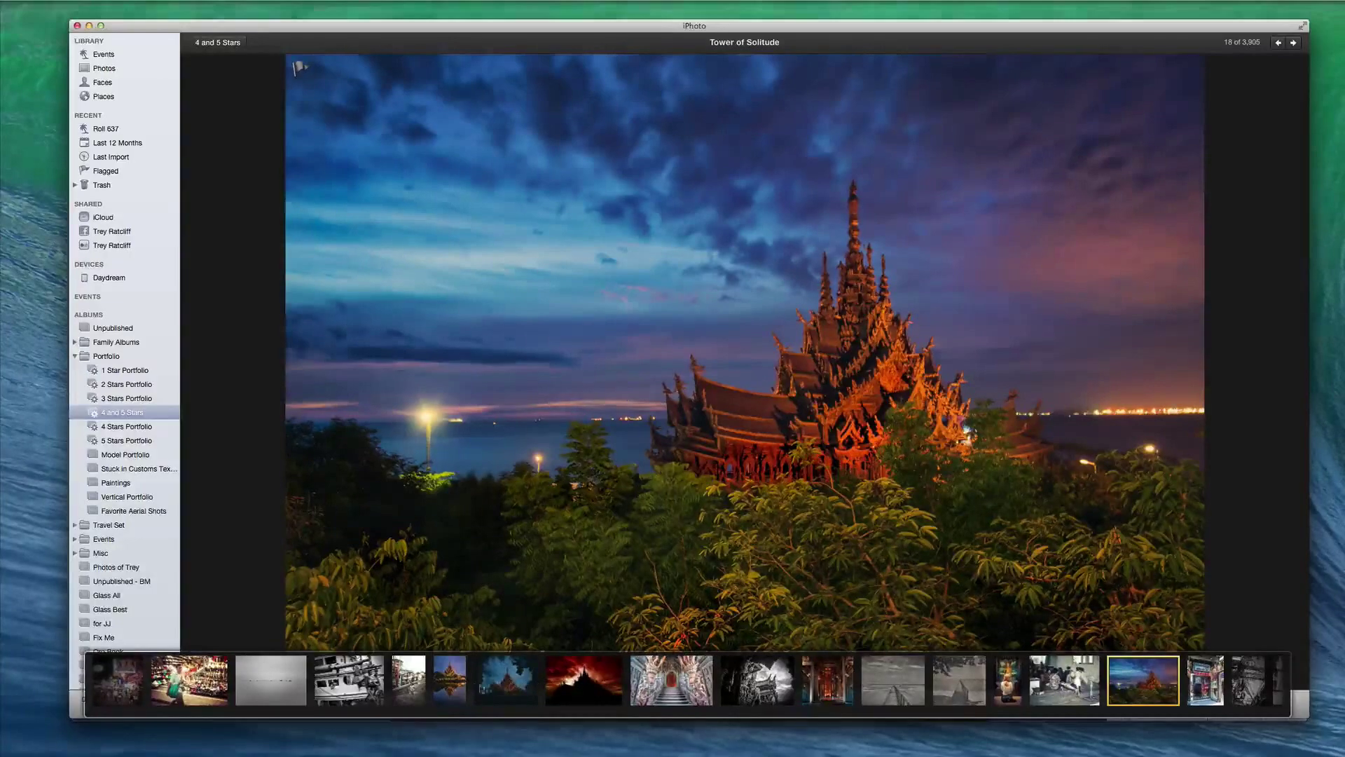
click(460, 688)
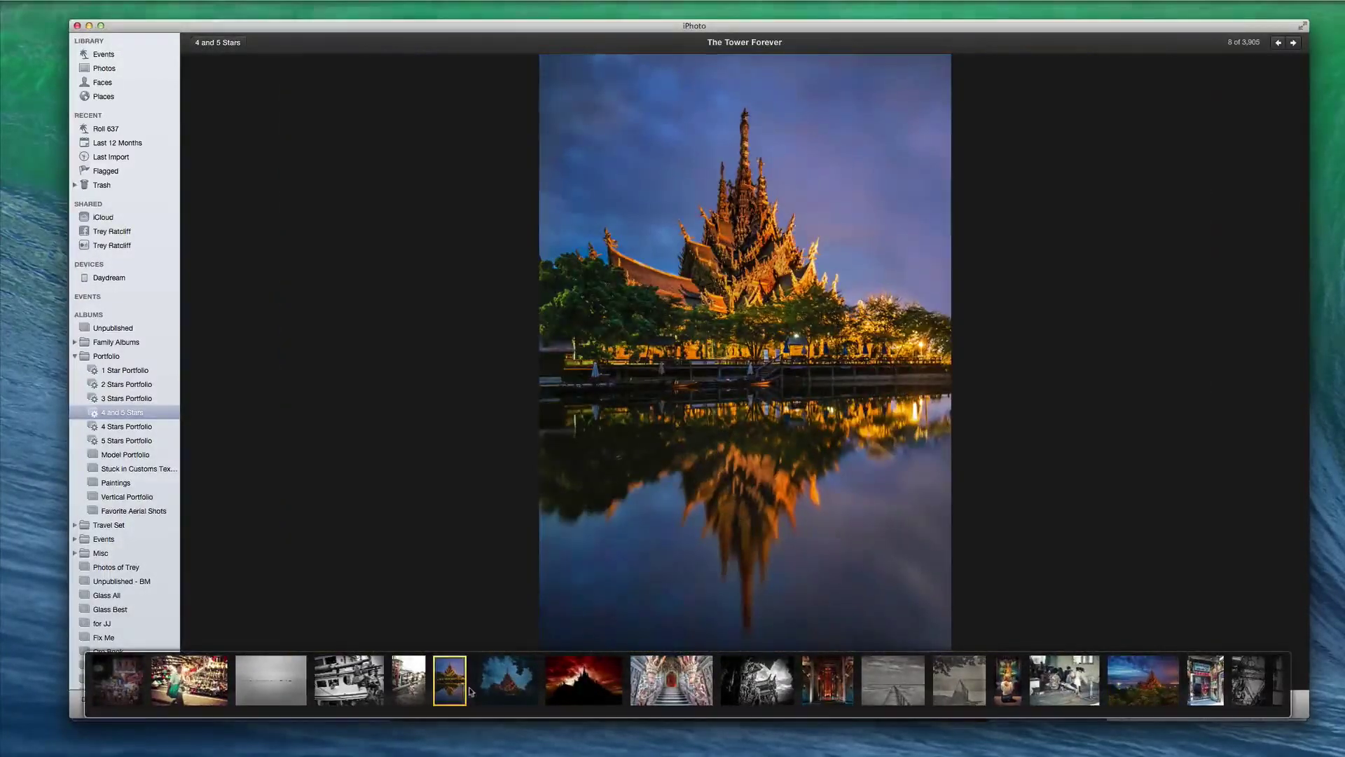
click(503, 688)
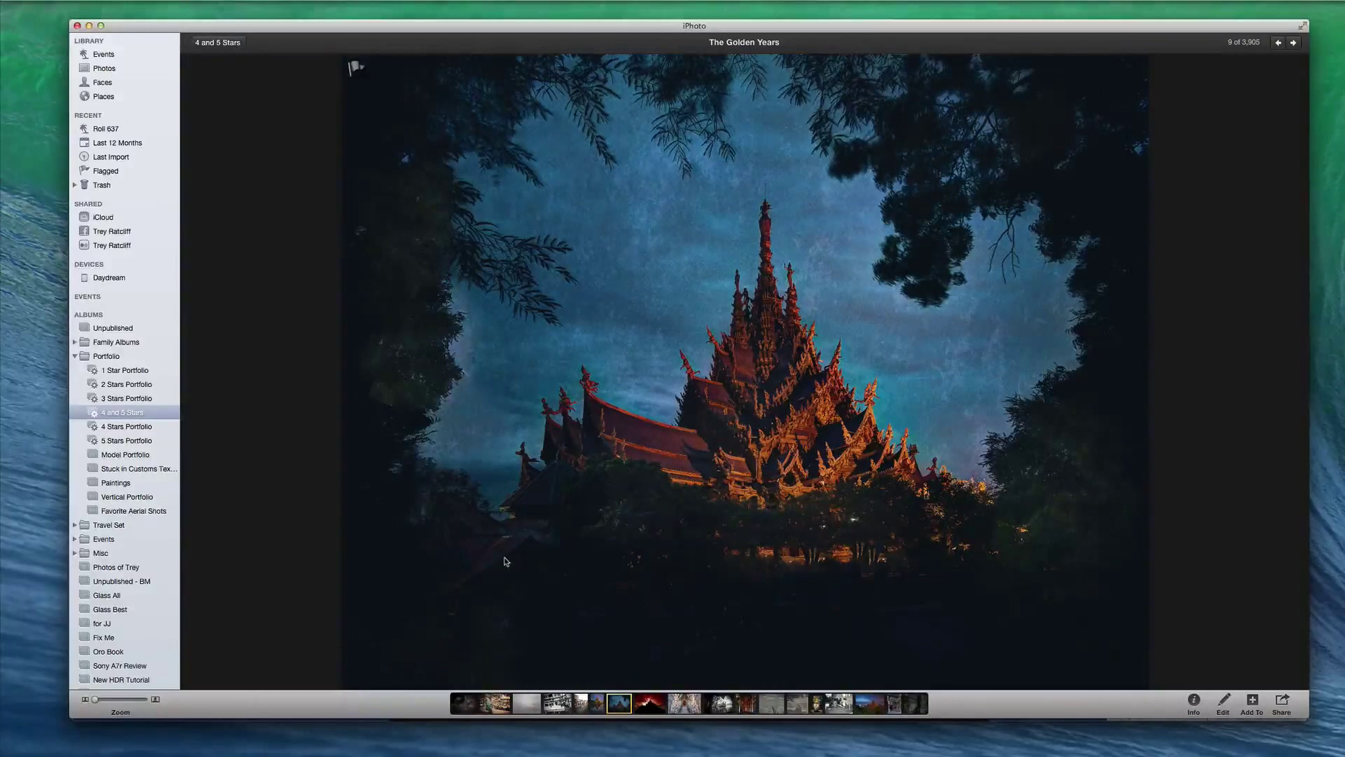
Back in Stuck On Earth, open Preferences and move its window toward the map's centre.
key(super+Tab)
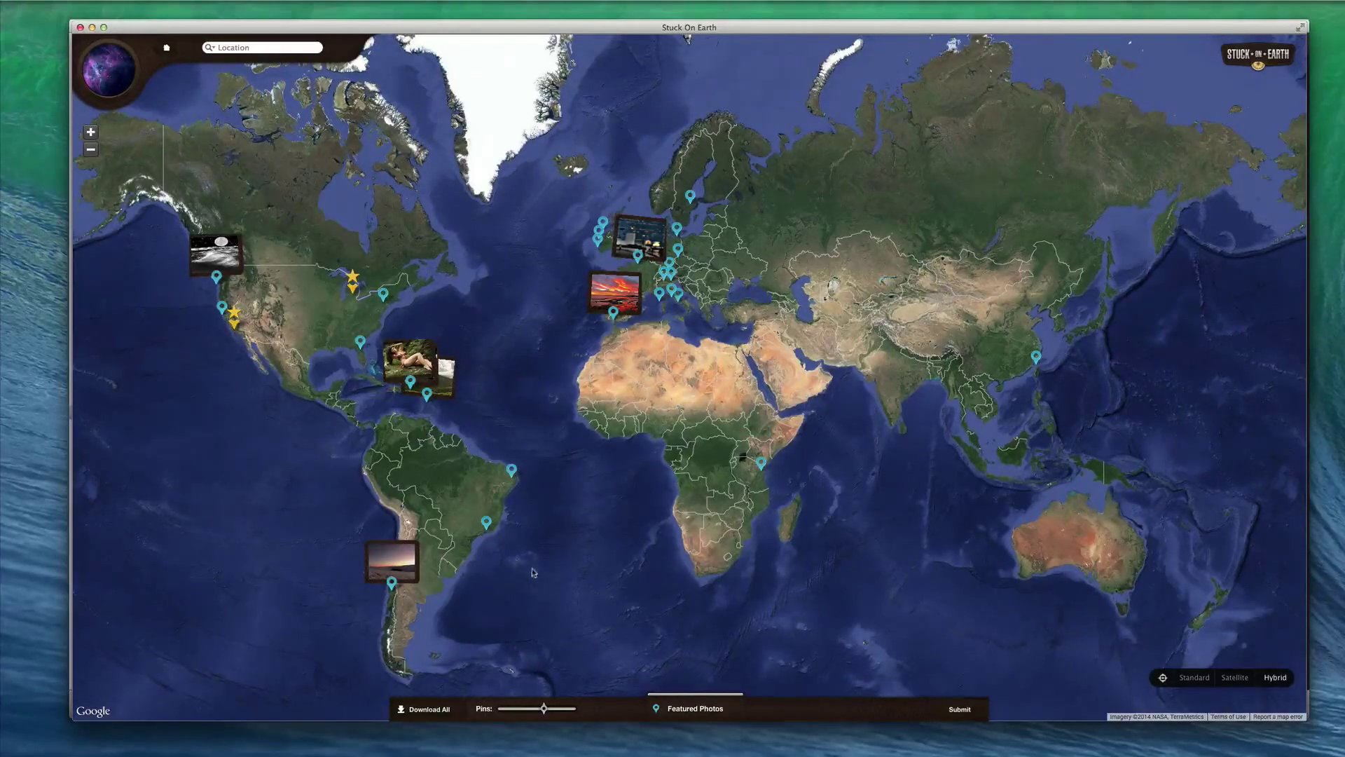
click(60, 2)
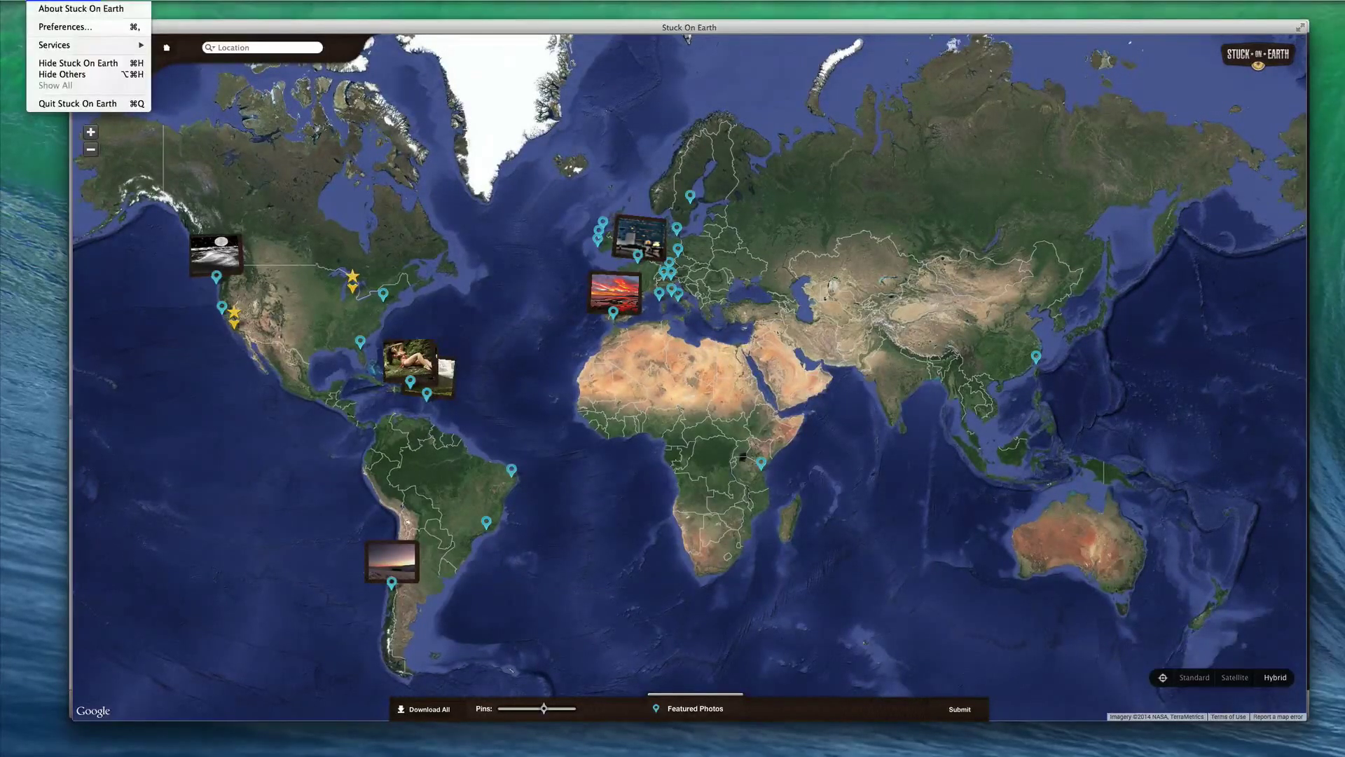
click(63, 26)
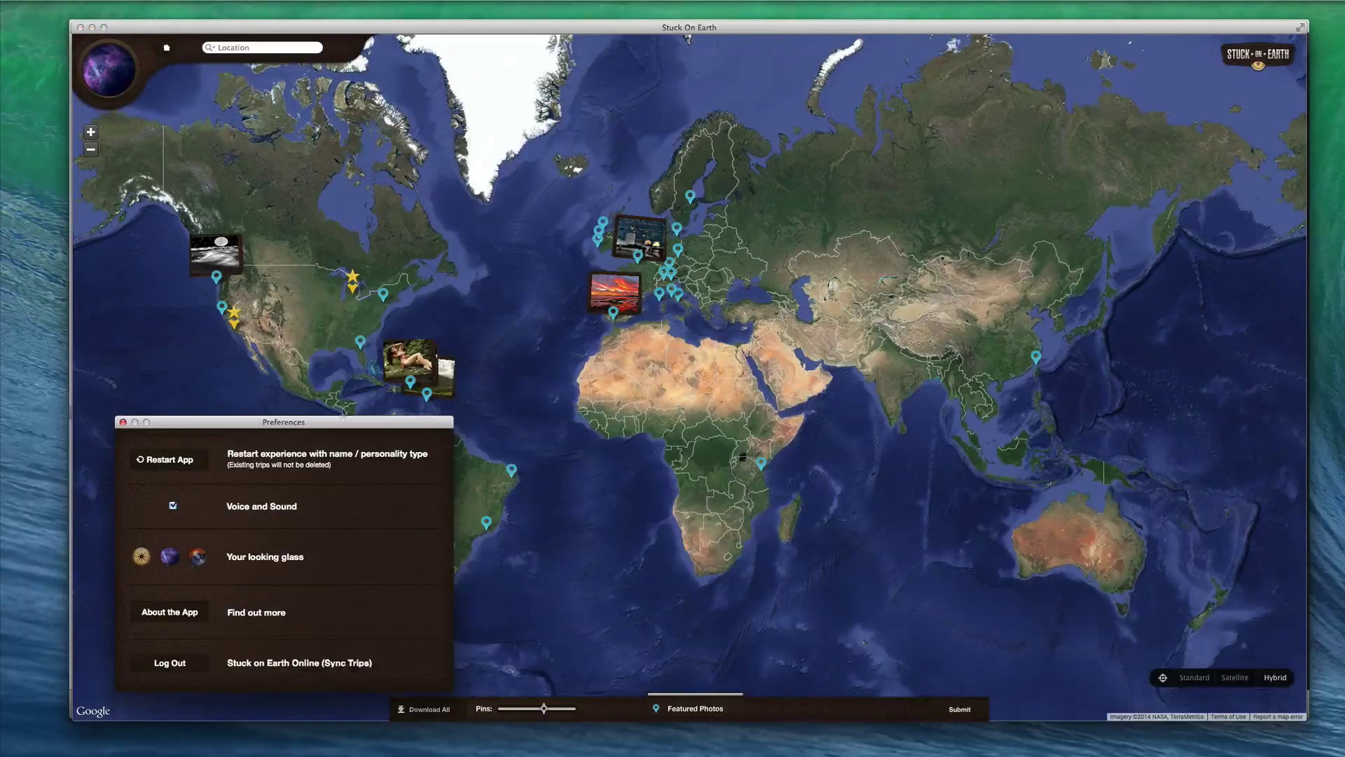
drag(338, 422, 865, 383)
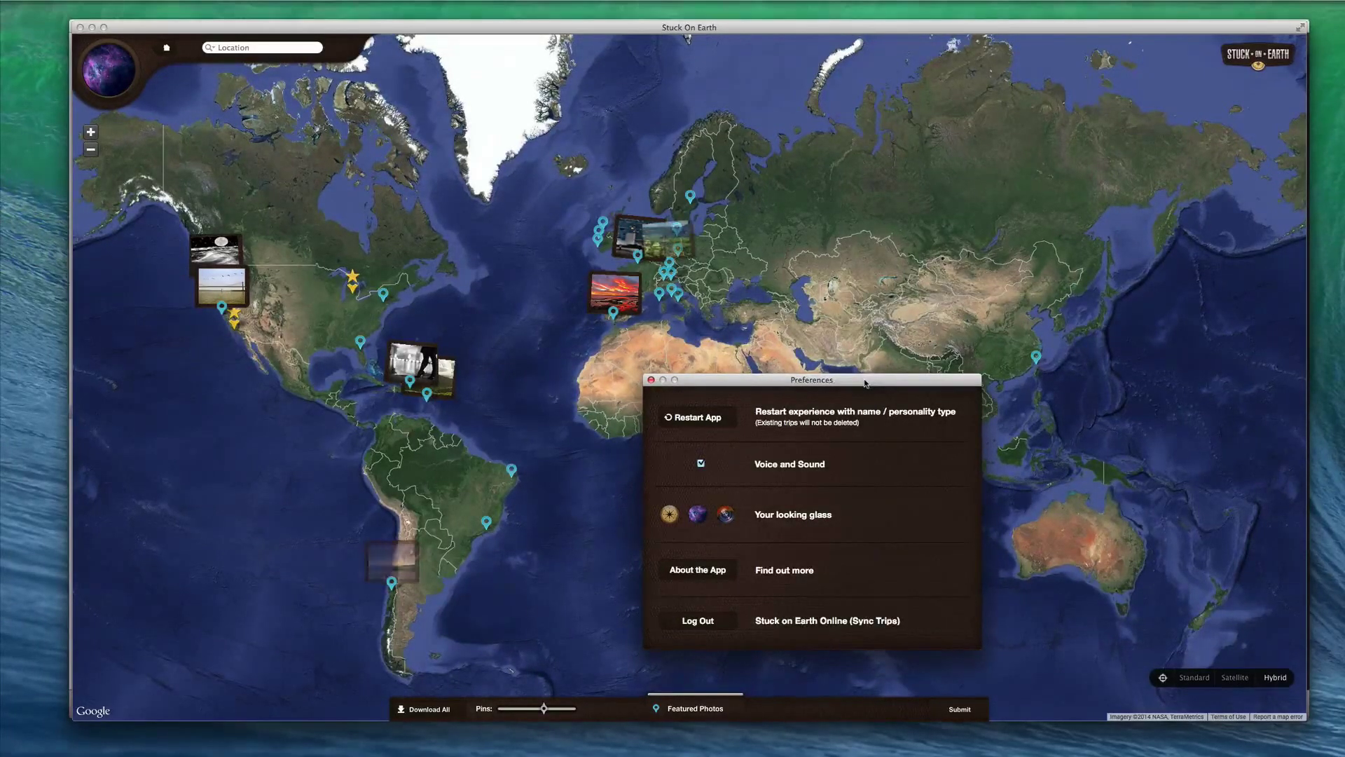
drag(865, 383, 731, 376)
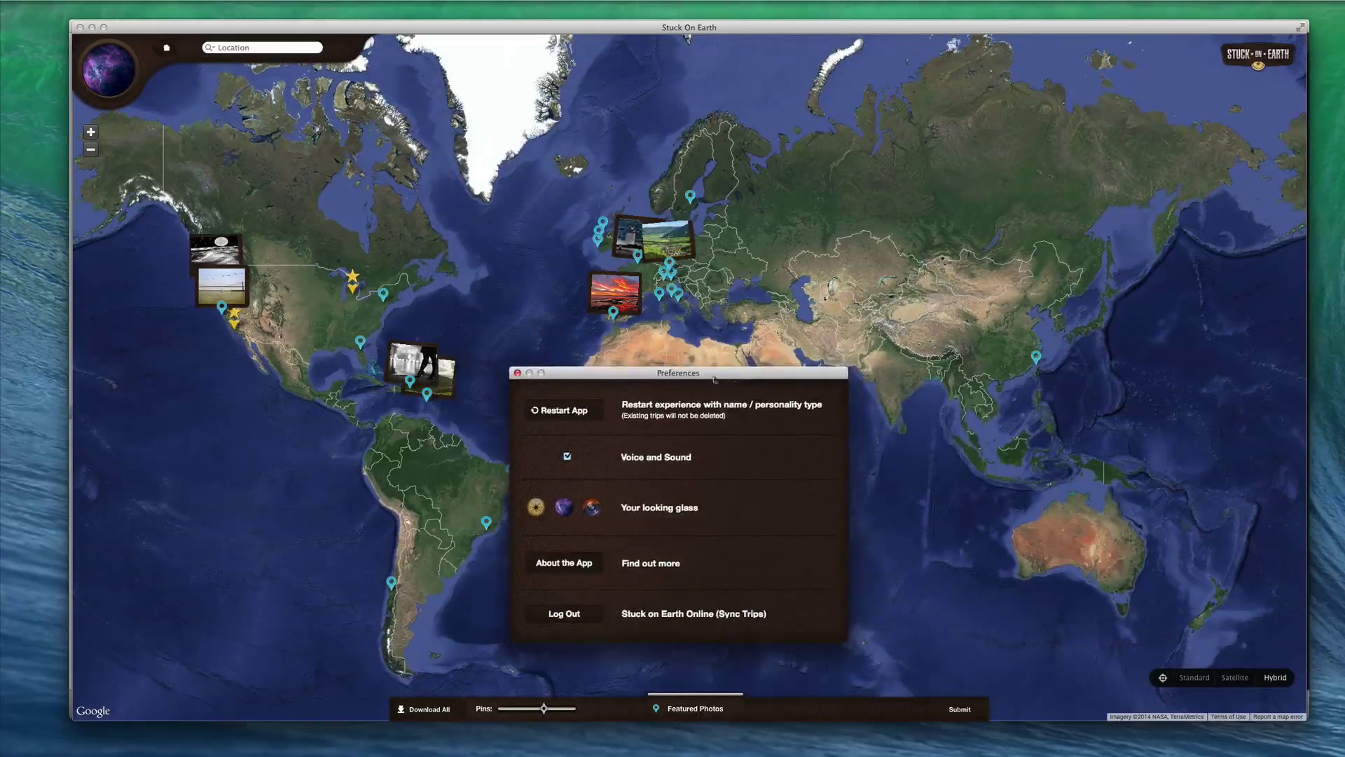
Restart the app, close Preferences, and submit the user's name on the welcome prompt.
click(578, 415)
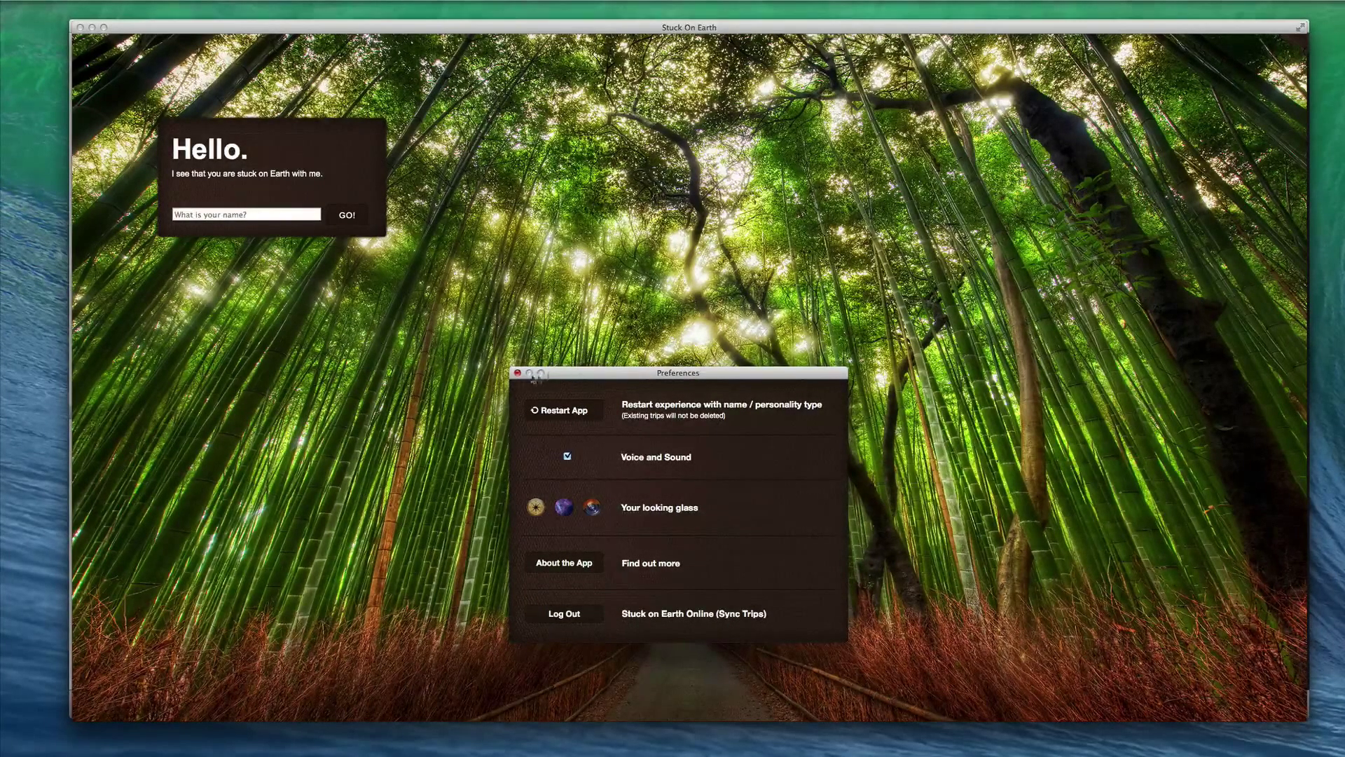
click(517, 373)
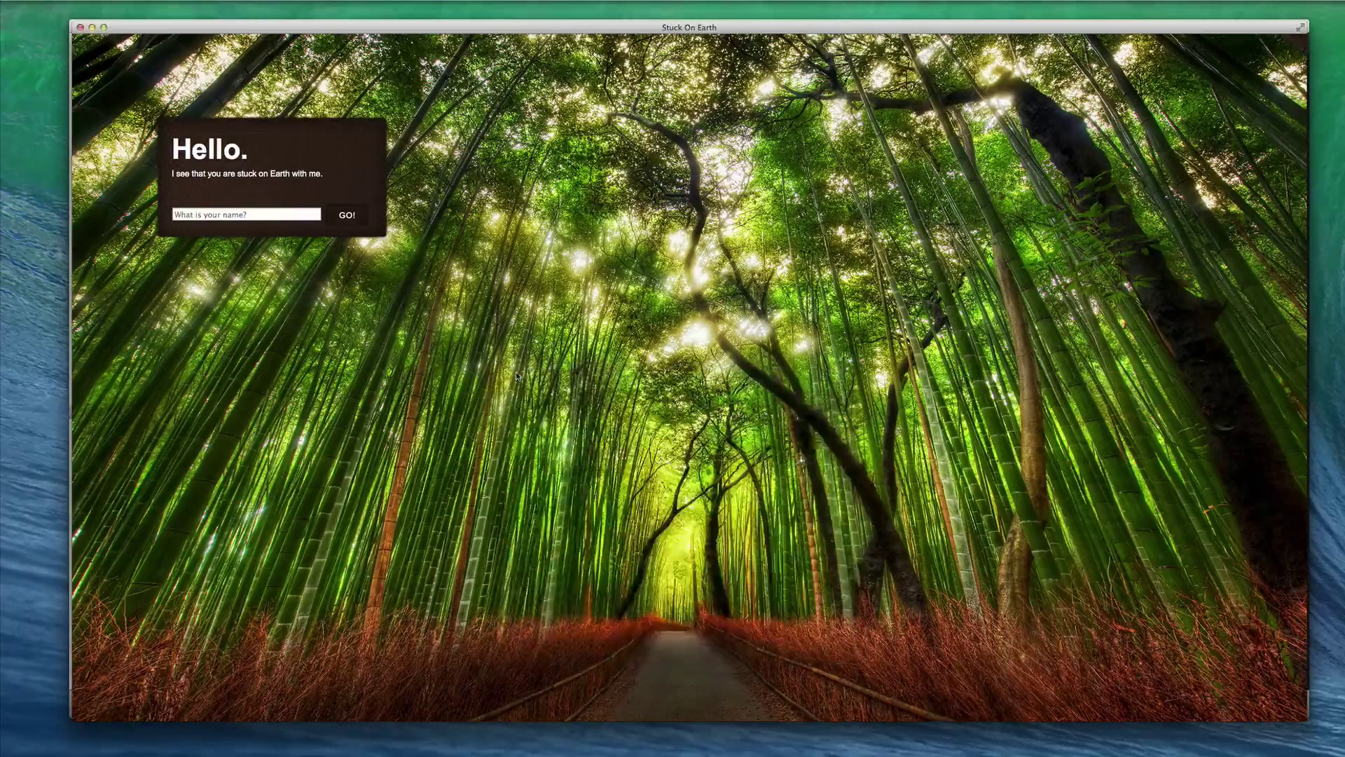
click(238, 215)
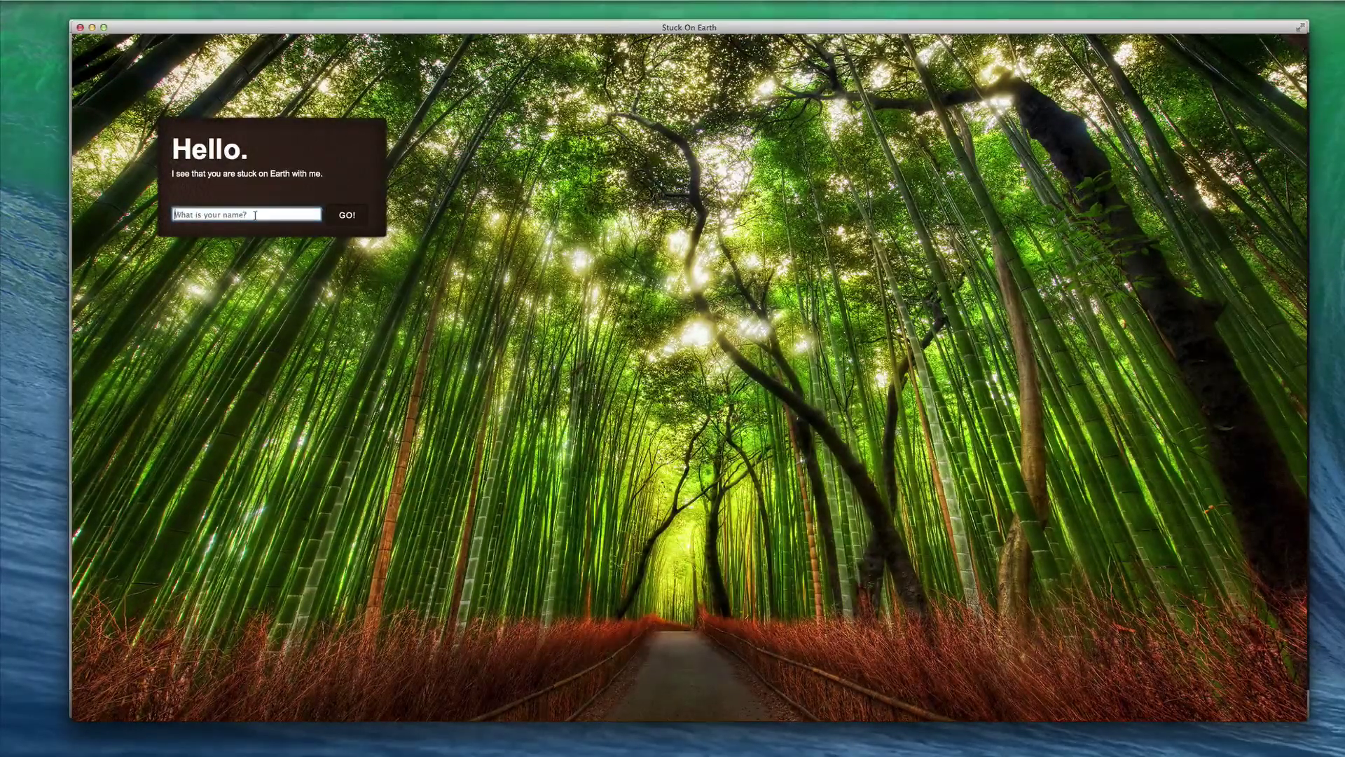
text(Trey)
click(347, 217)
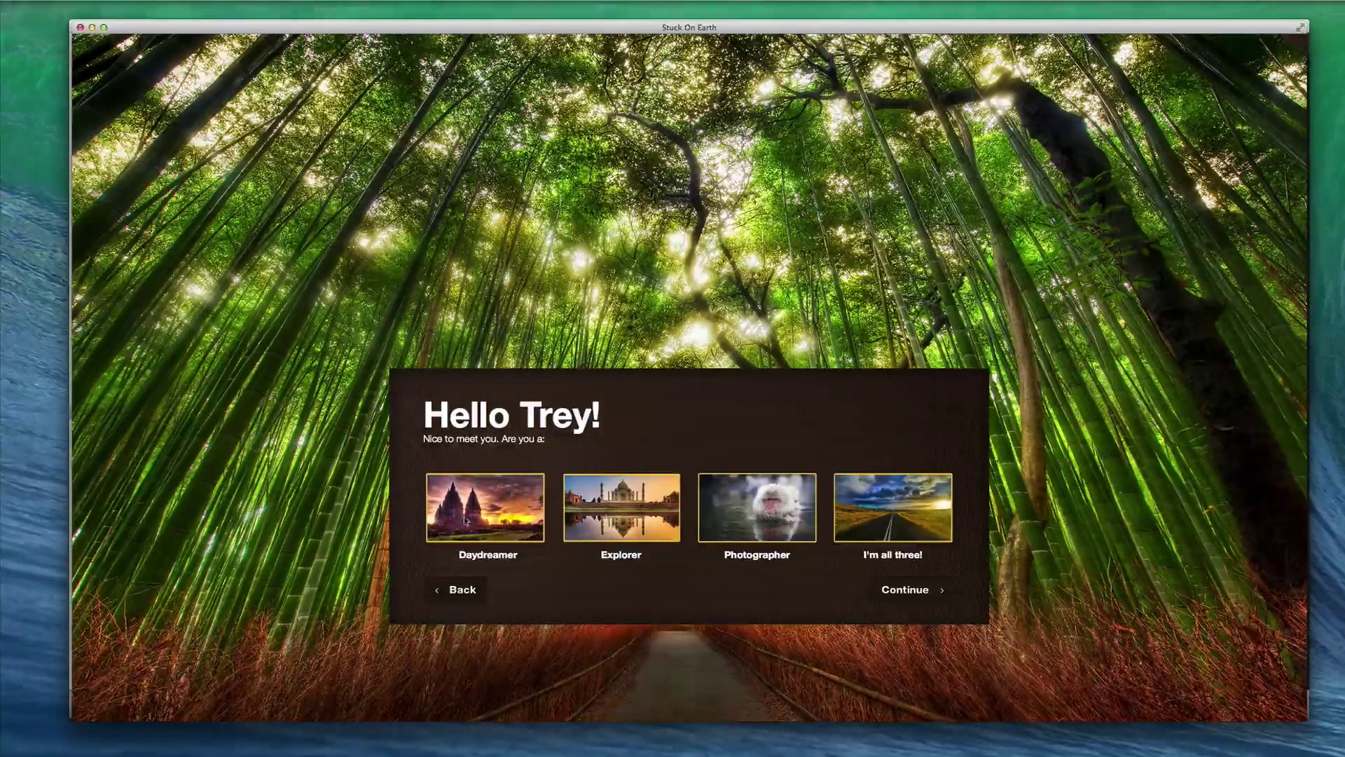
Choose the Photographer profile and continue past the greeting to the map.
click(725, 522)
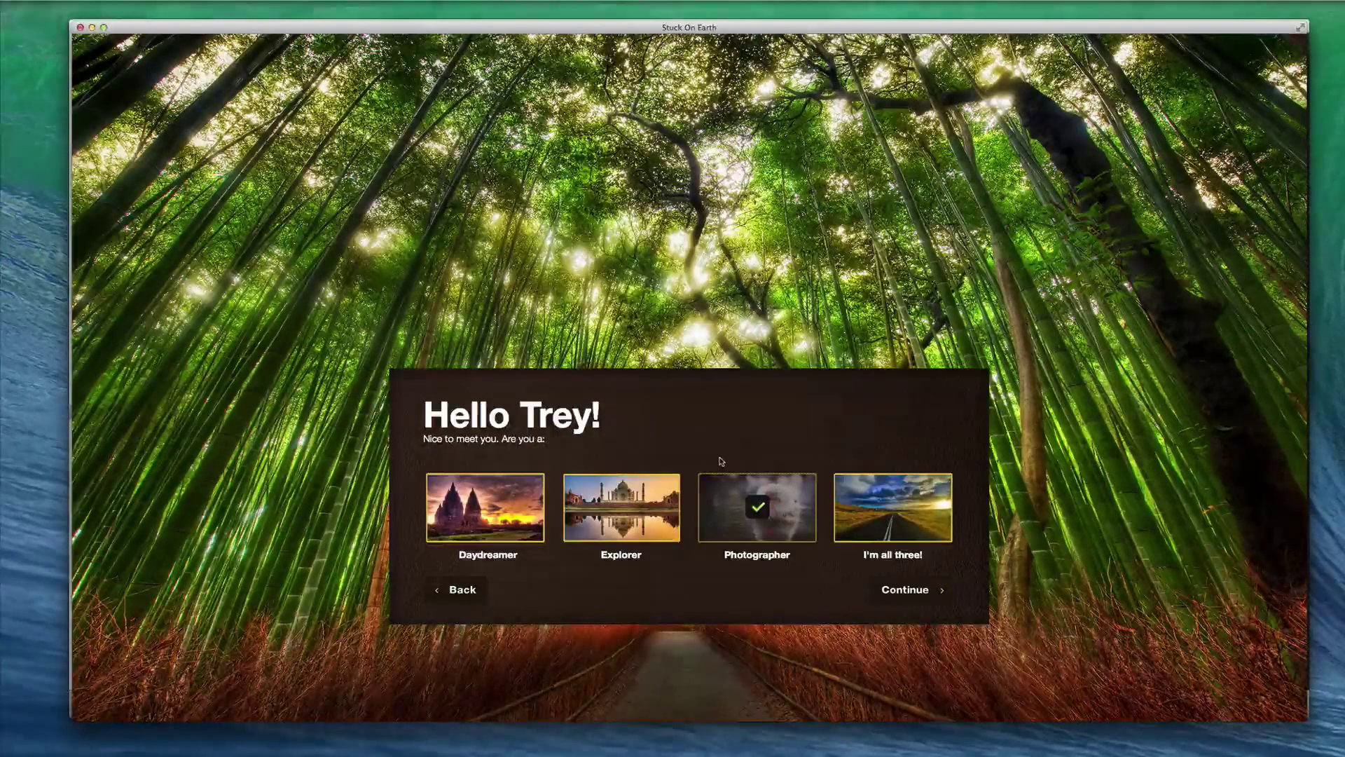
click(914, 592)
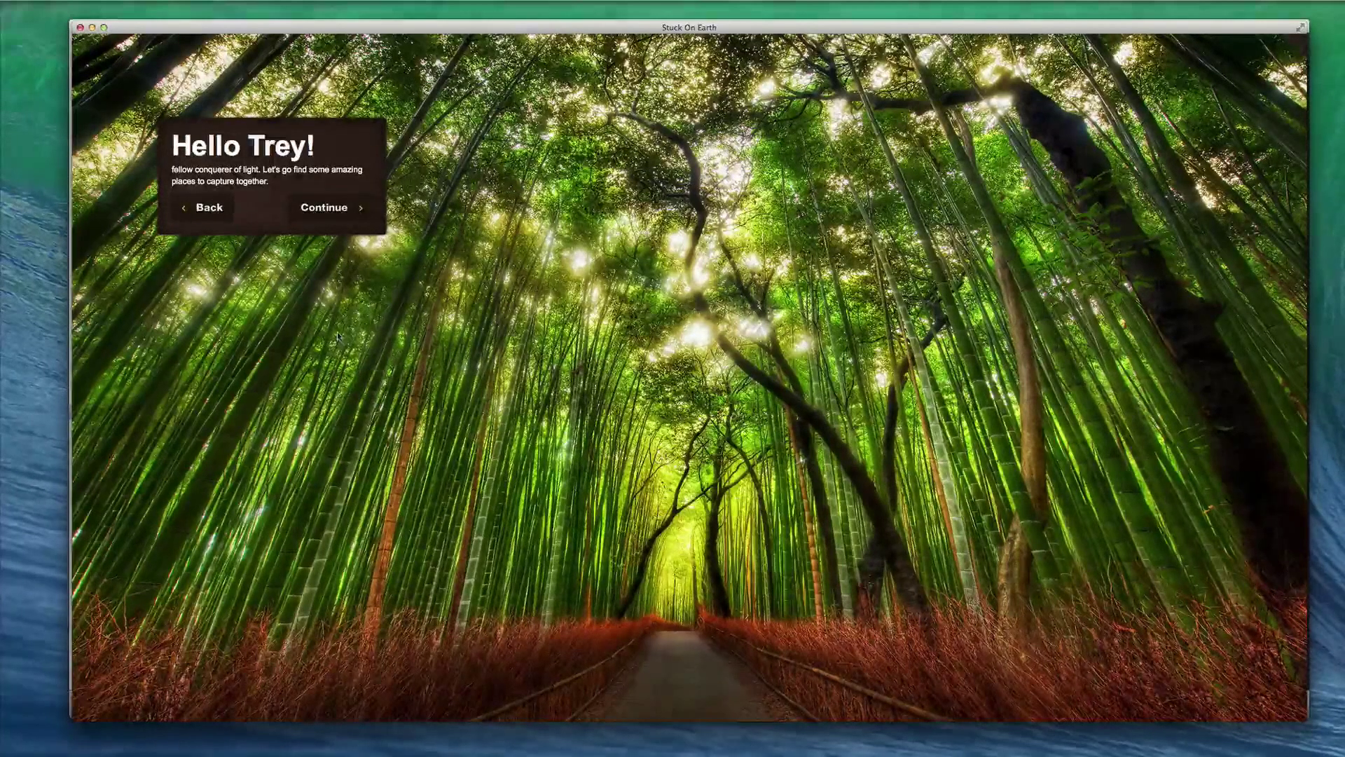
click(332, 213)
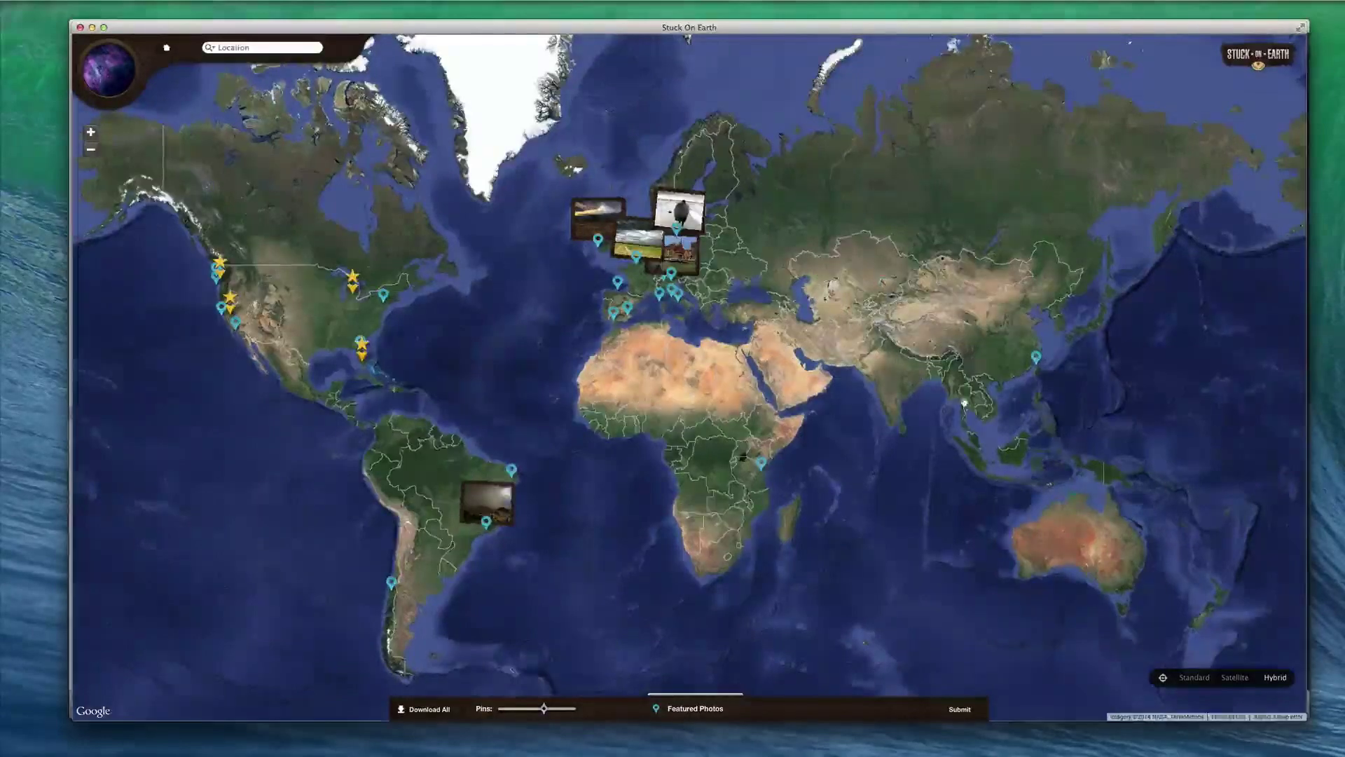
Zoom and pan the map from the world view down to Thailand and Cambodia.
double_click(961, 397)
drag(932, 402, 749, 399)
double_click(750, 399)
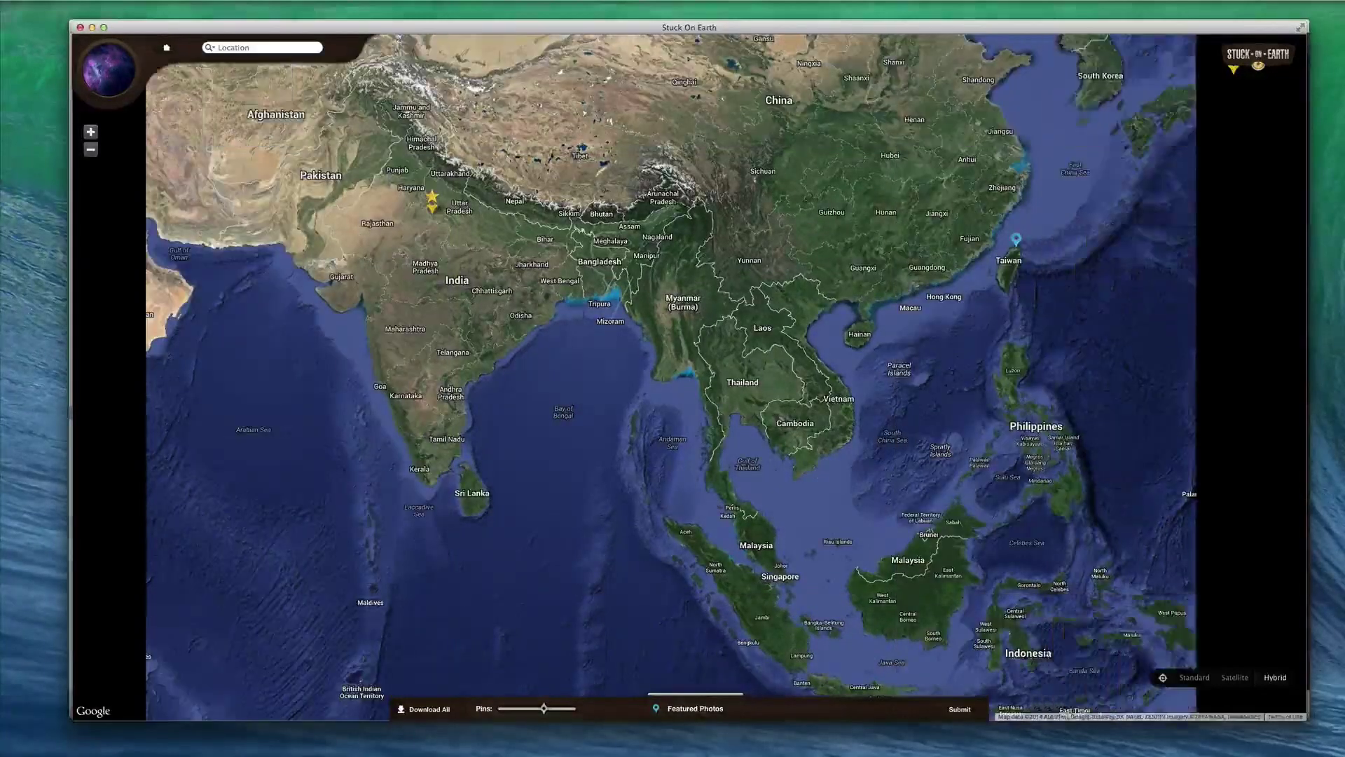
drag(719, 474, 701, 373)
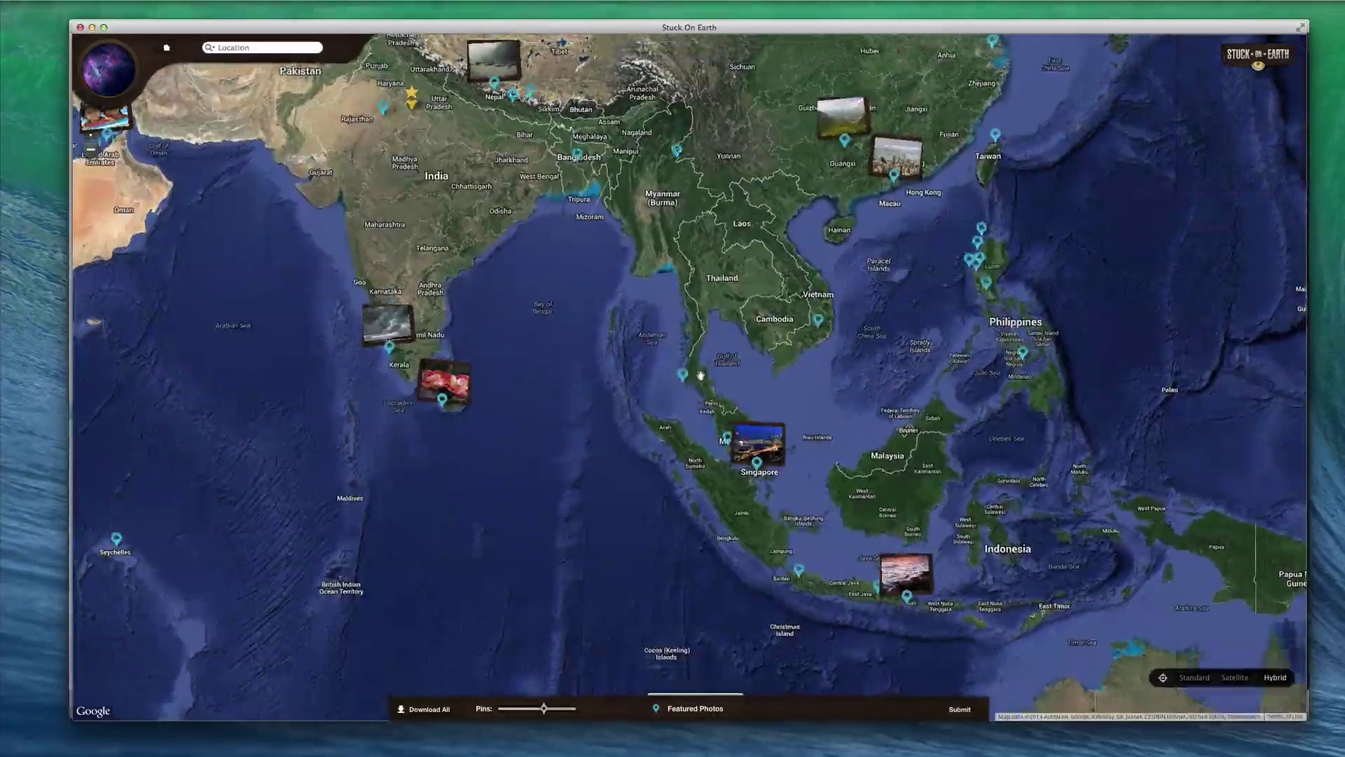
double_click(701, 372)
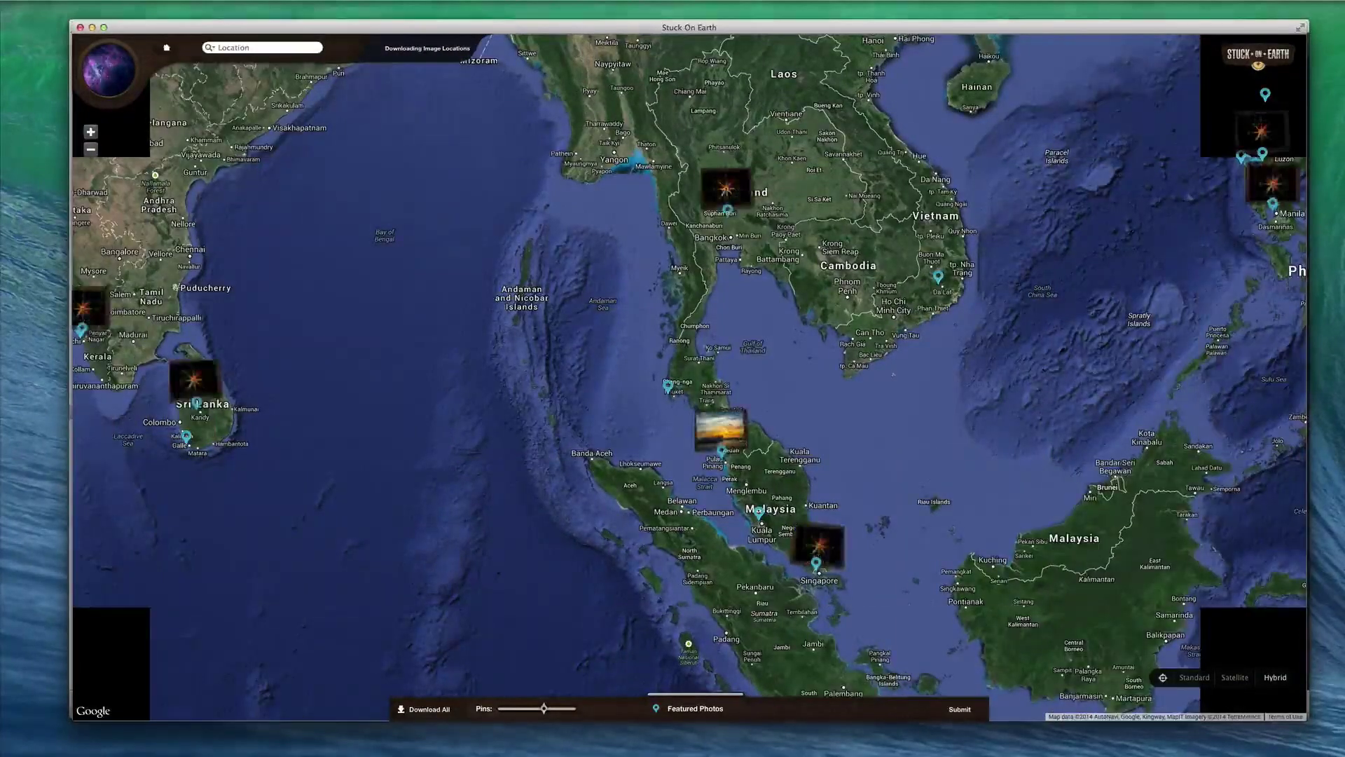
drag(699, 330, 660, 242)
double_click(670, 284)
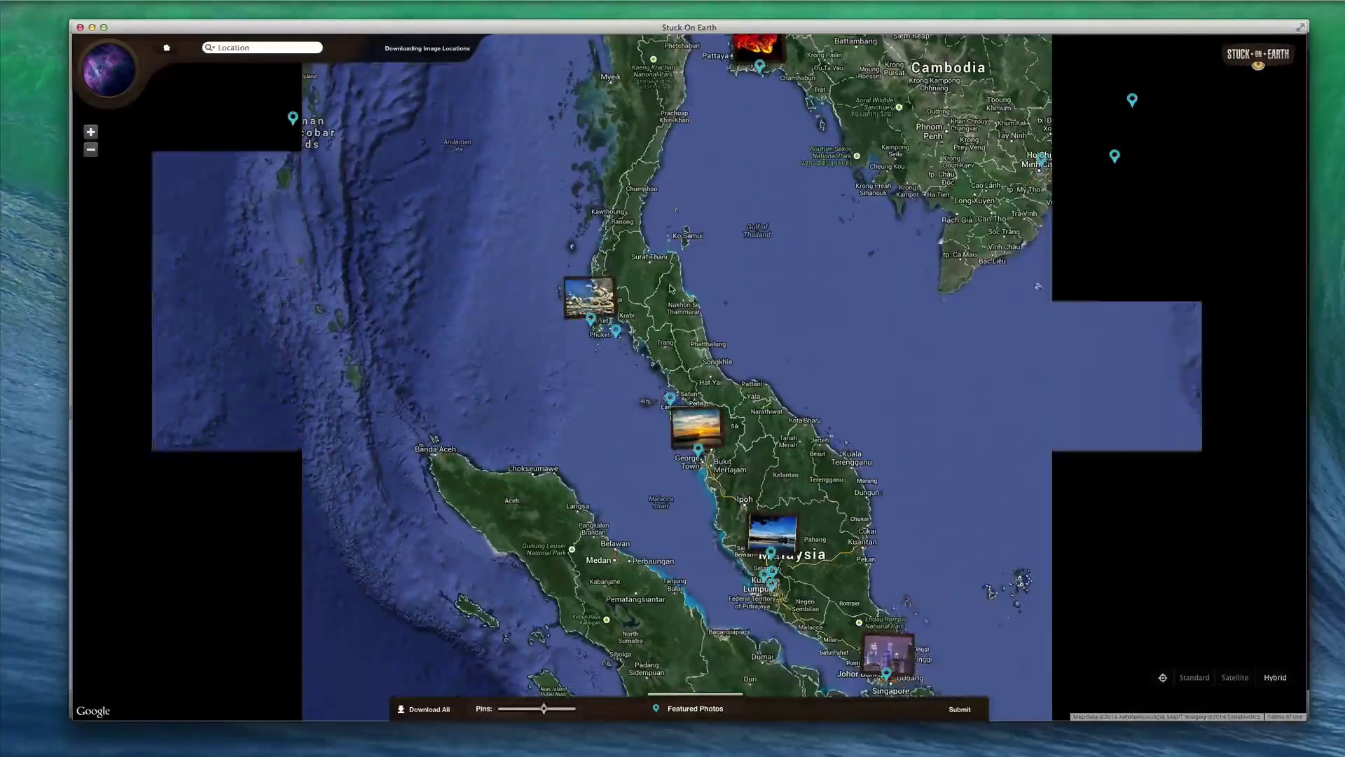
drag(669, 287, 577, 451)
Zoom into the Chon Buri–Pattaya coast and raise the Pins slider to show more pins.
drag(764, 357, 639, 376)
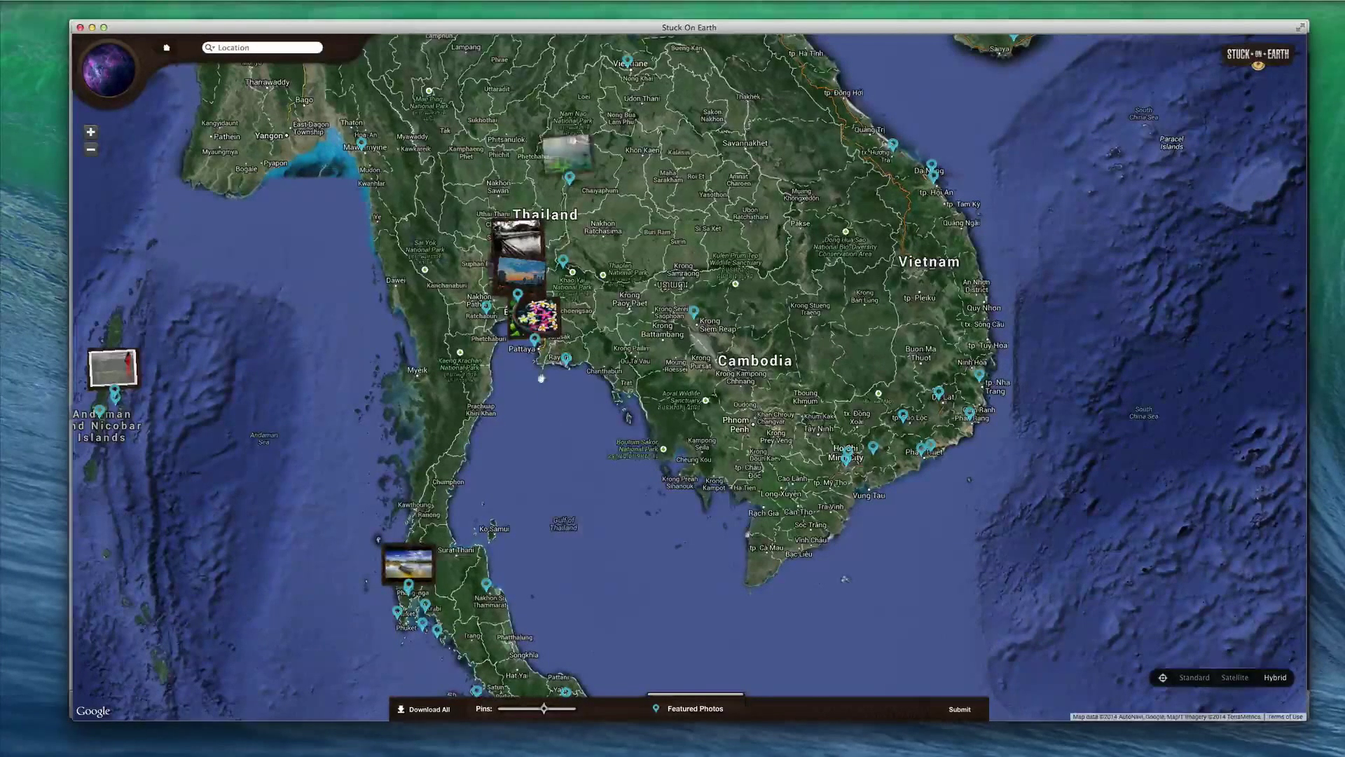
scroll(545, 384, up, 1)
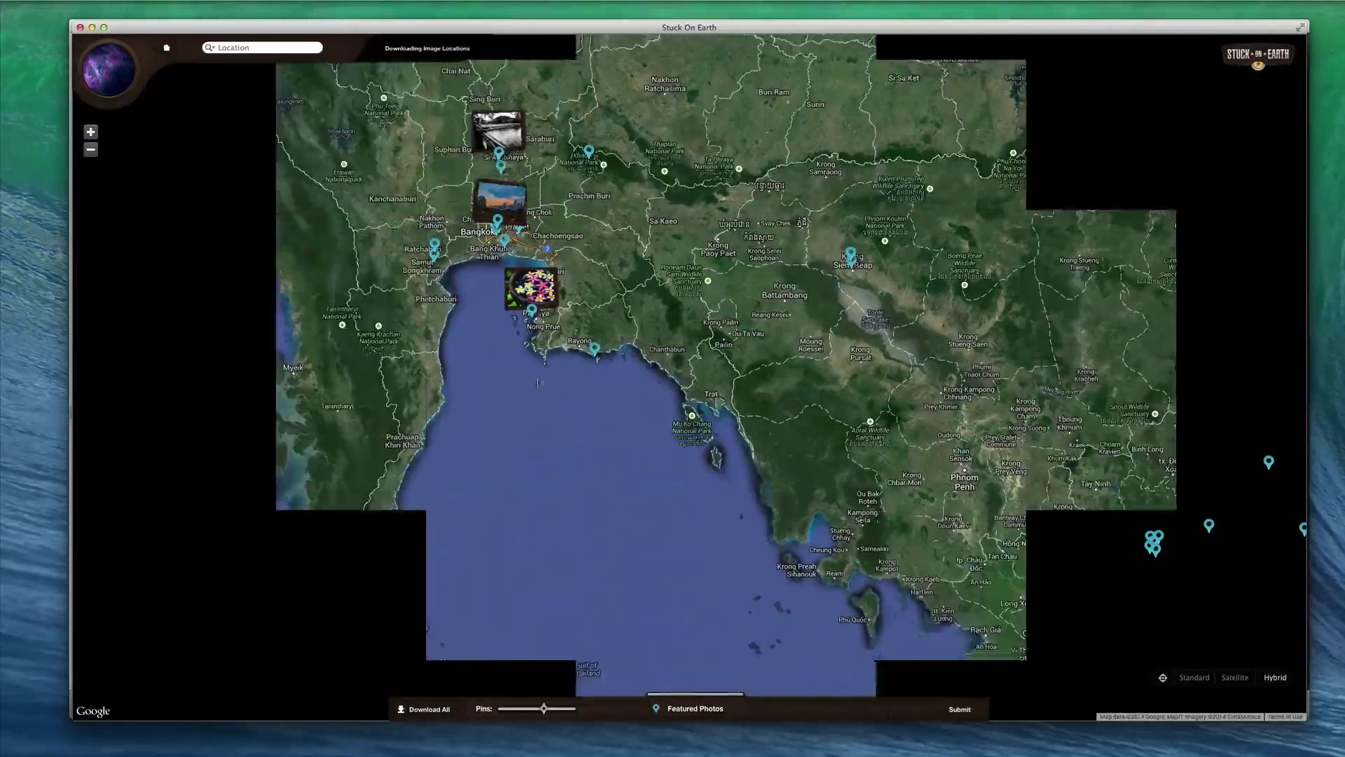
drag(566, 371, 621, 464)
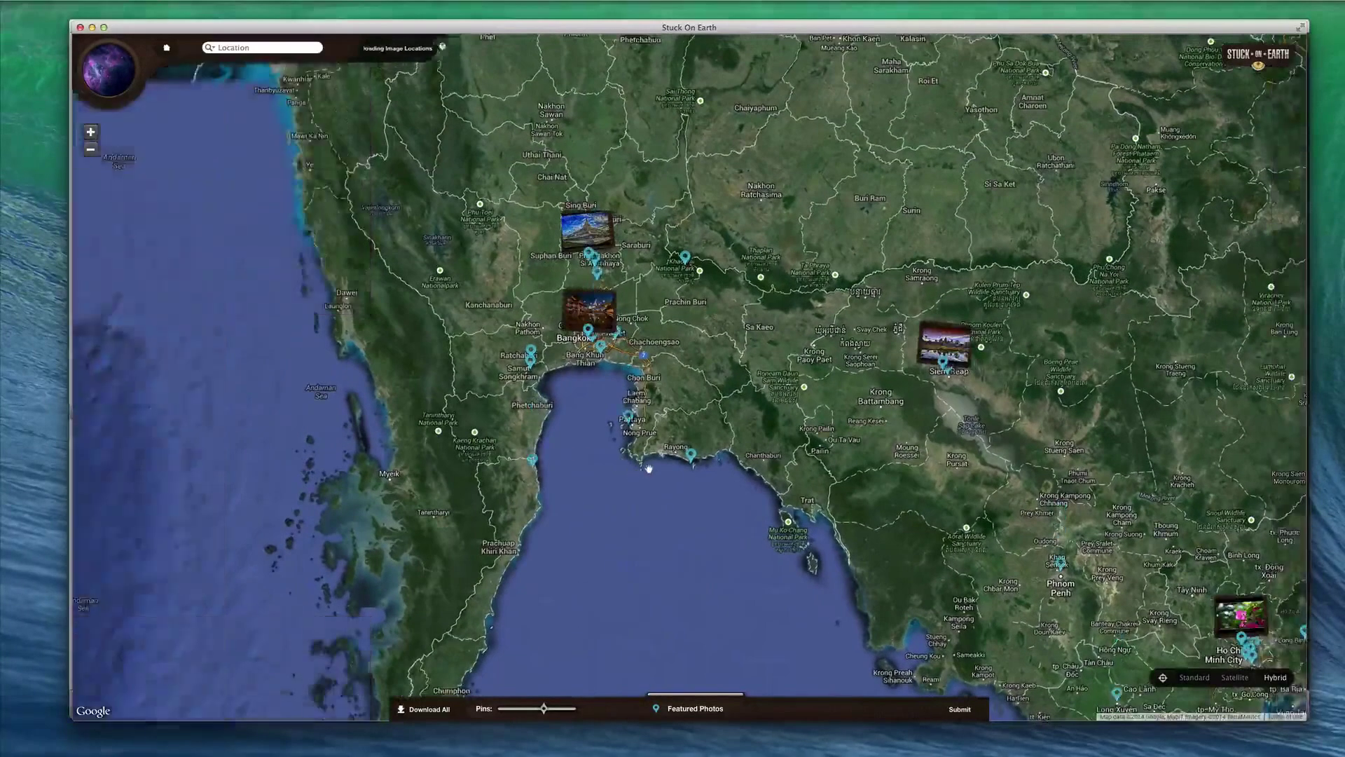
scroll(648, 466, up, 1)
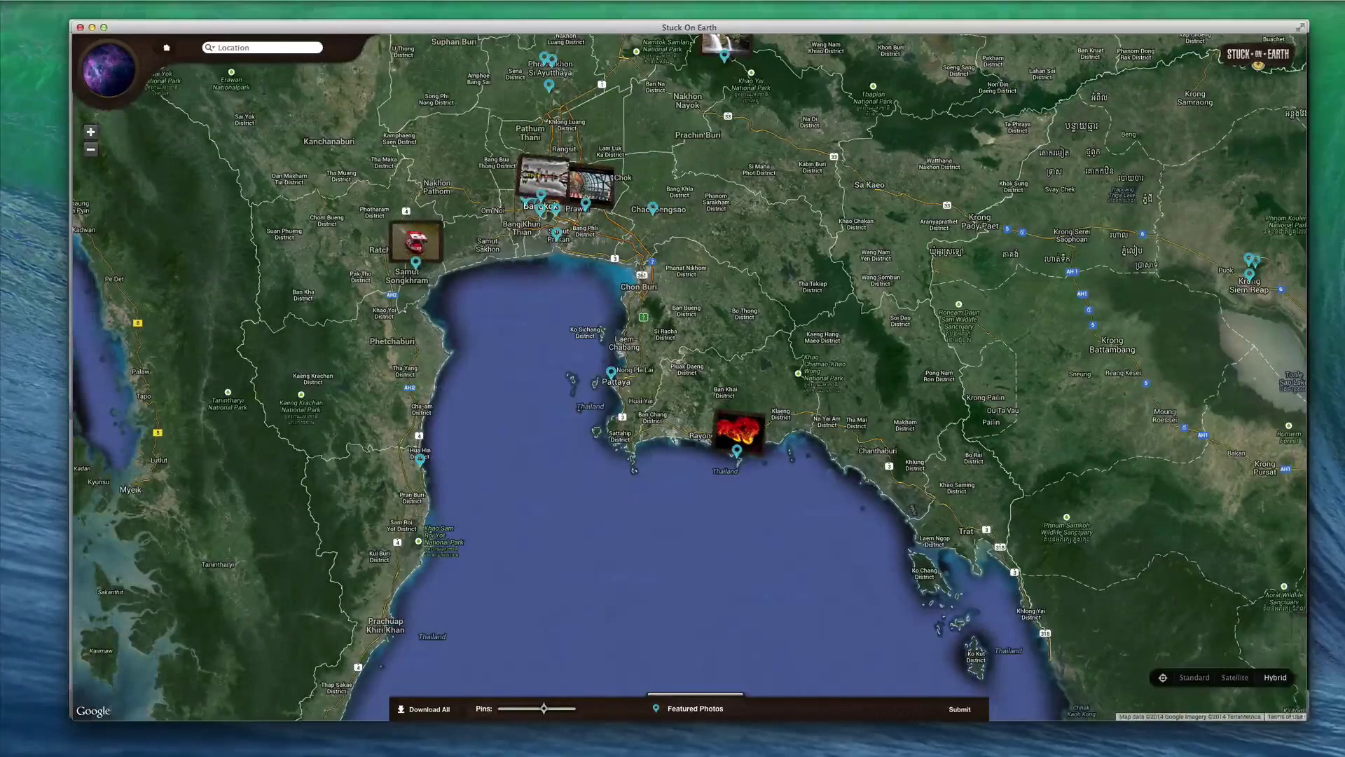
drag(671, 388, 621, 419)
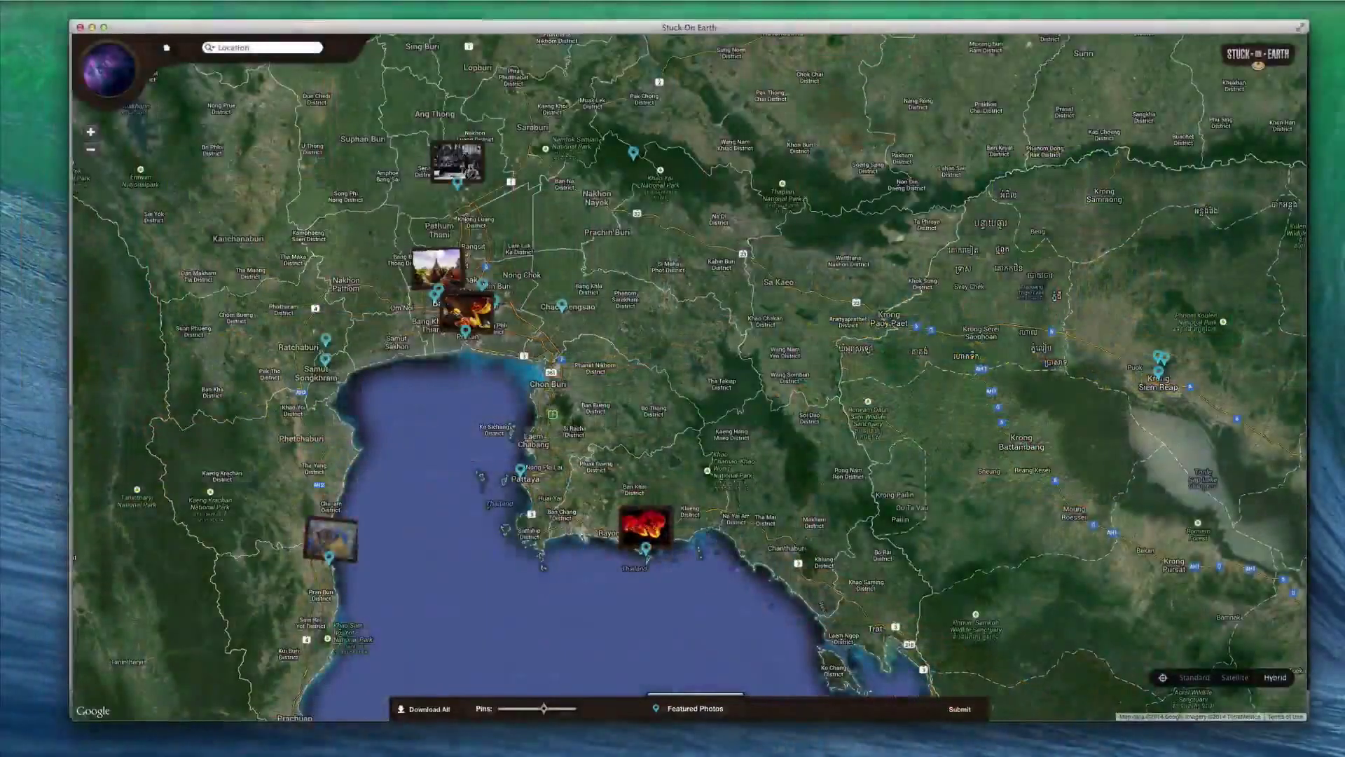
double_click(561, 517)
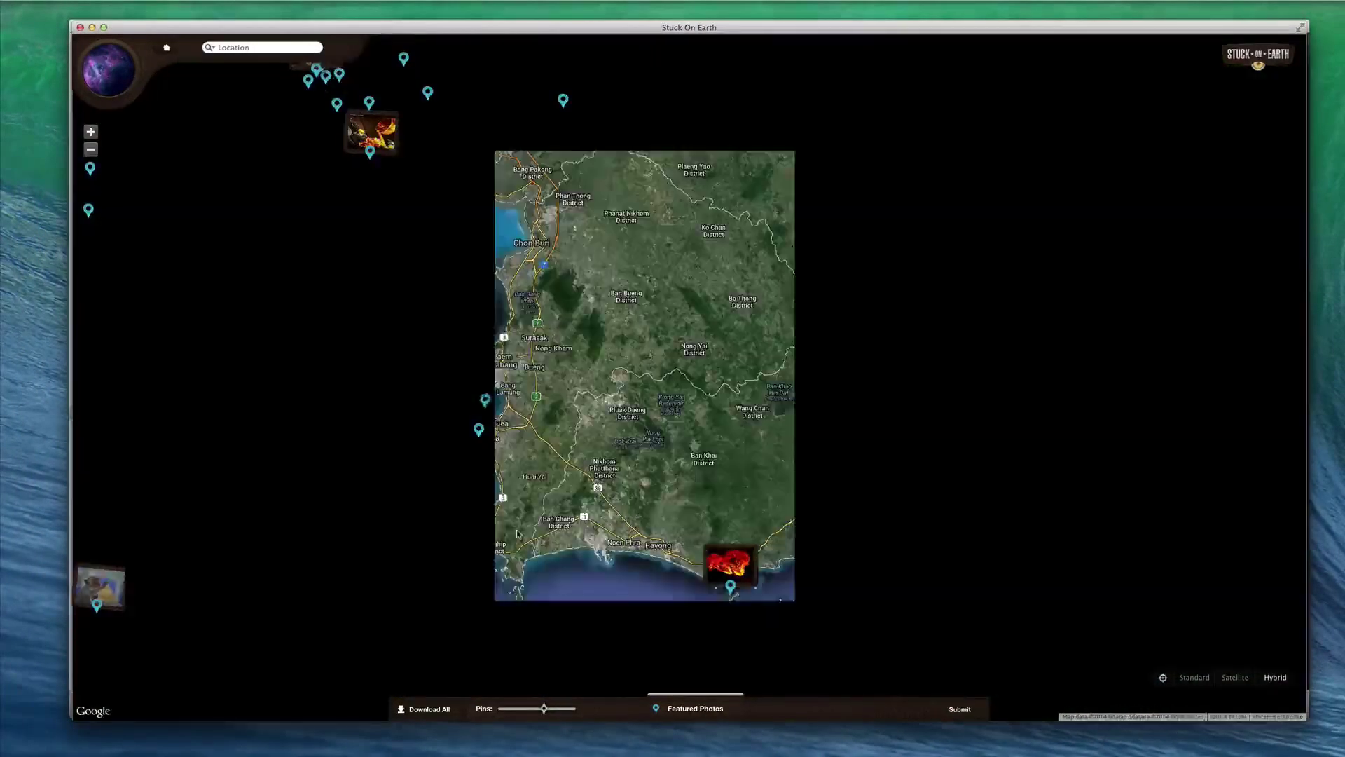
drag(517, 534, 580, 469)
mouse_move(611, 390)
mouse_down()
mouse_move(609, 405)
mouse_move(648, 426)
mouse_move(615, 416)
mouse_up()
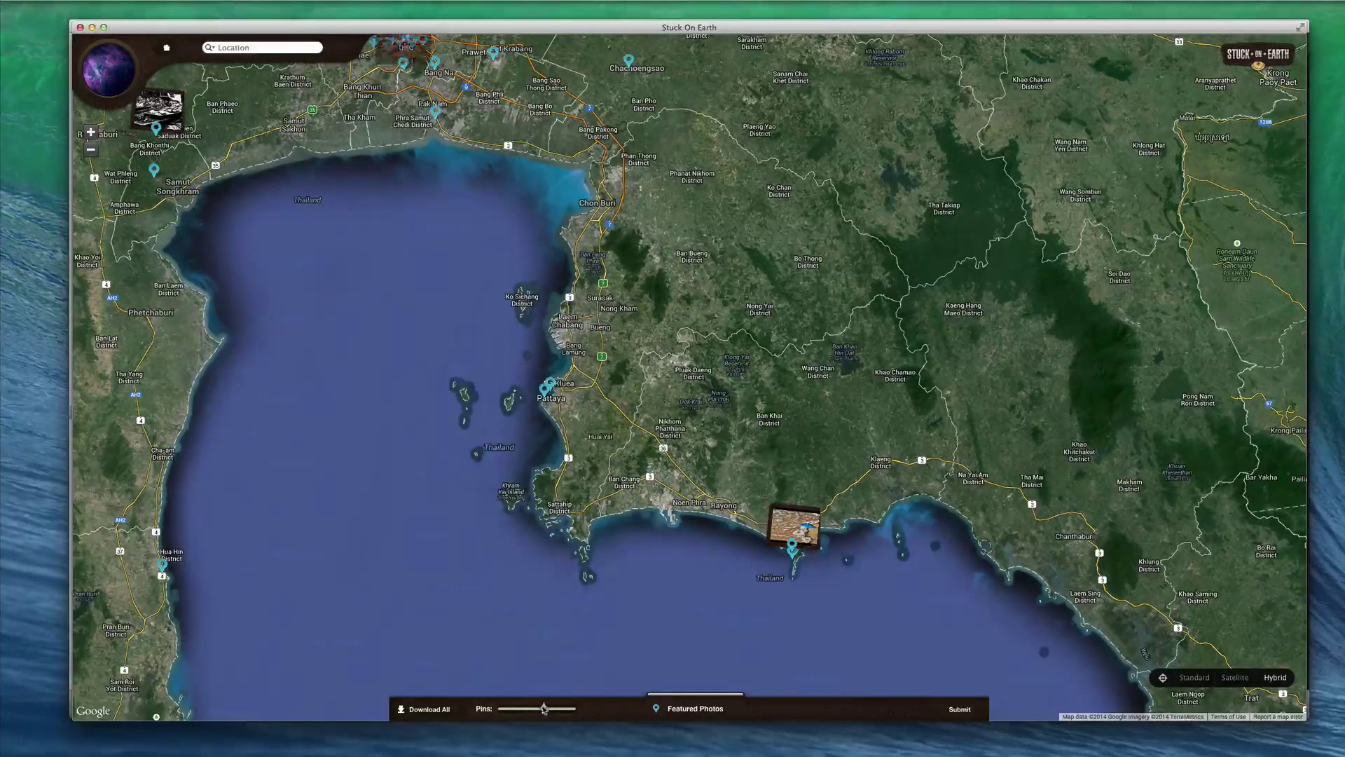
drag(545, 709, 558, 708)
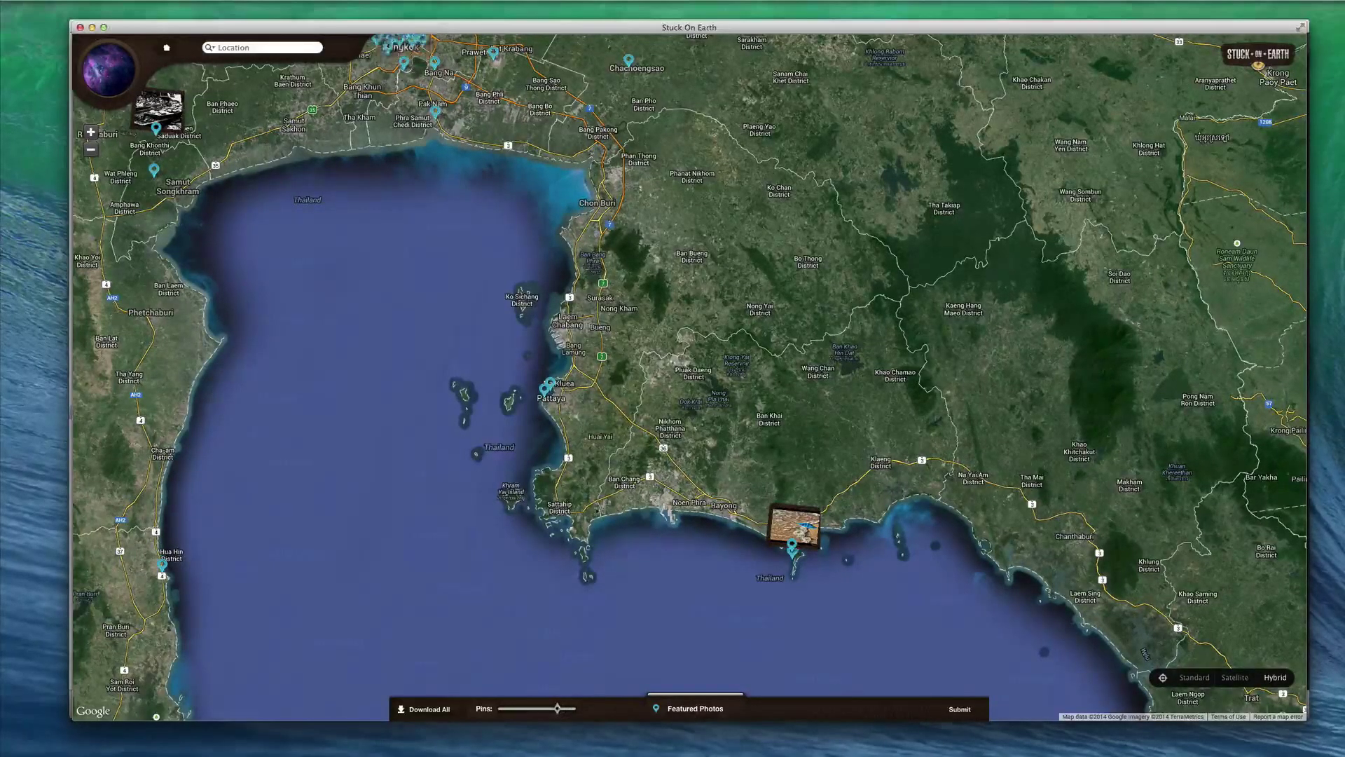
drag(587, 478, 549, 405)
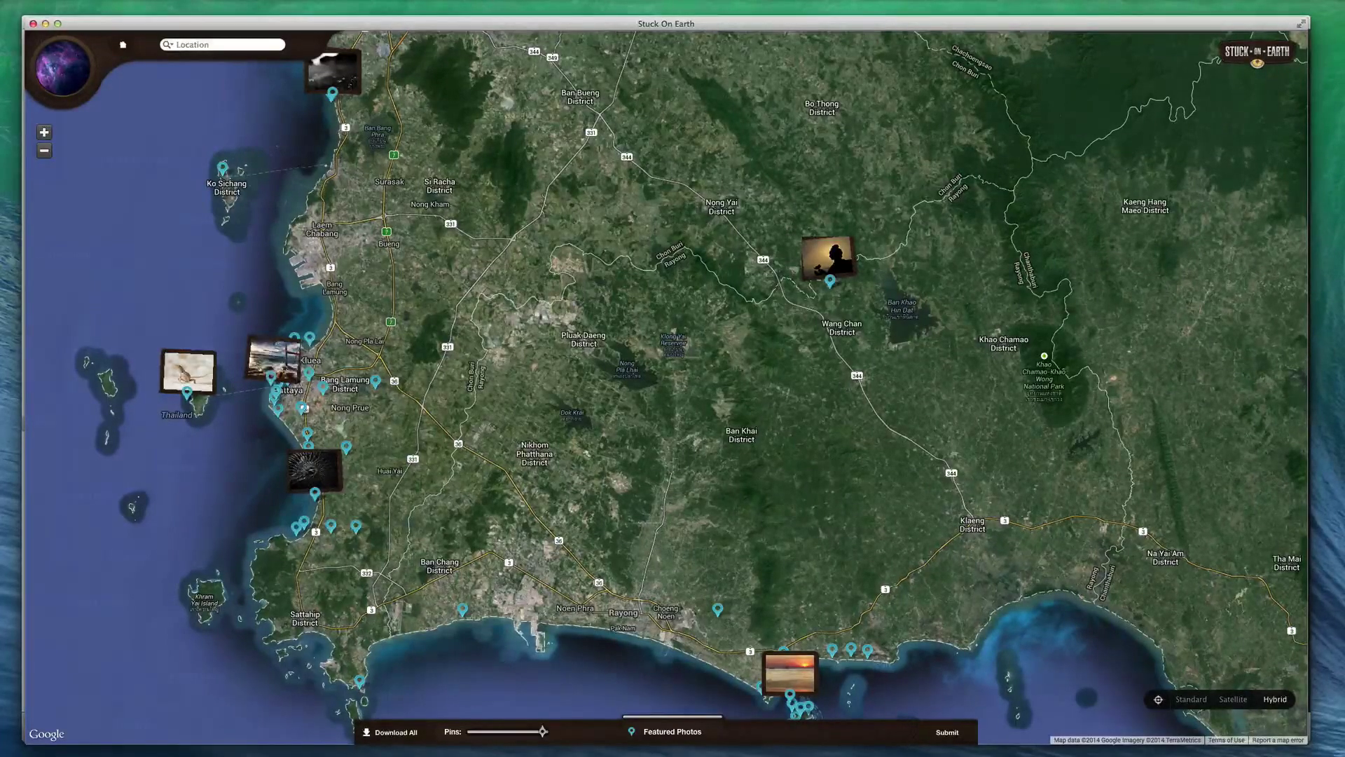
Save the Pattaya photo 'Built and Forgotten' to a new trip named 'Testing Thailand'.
click(274, 363)
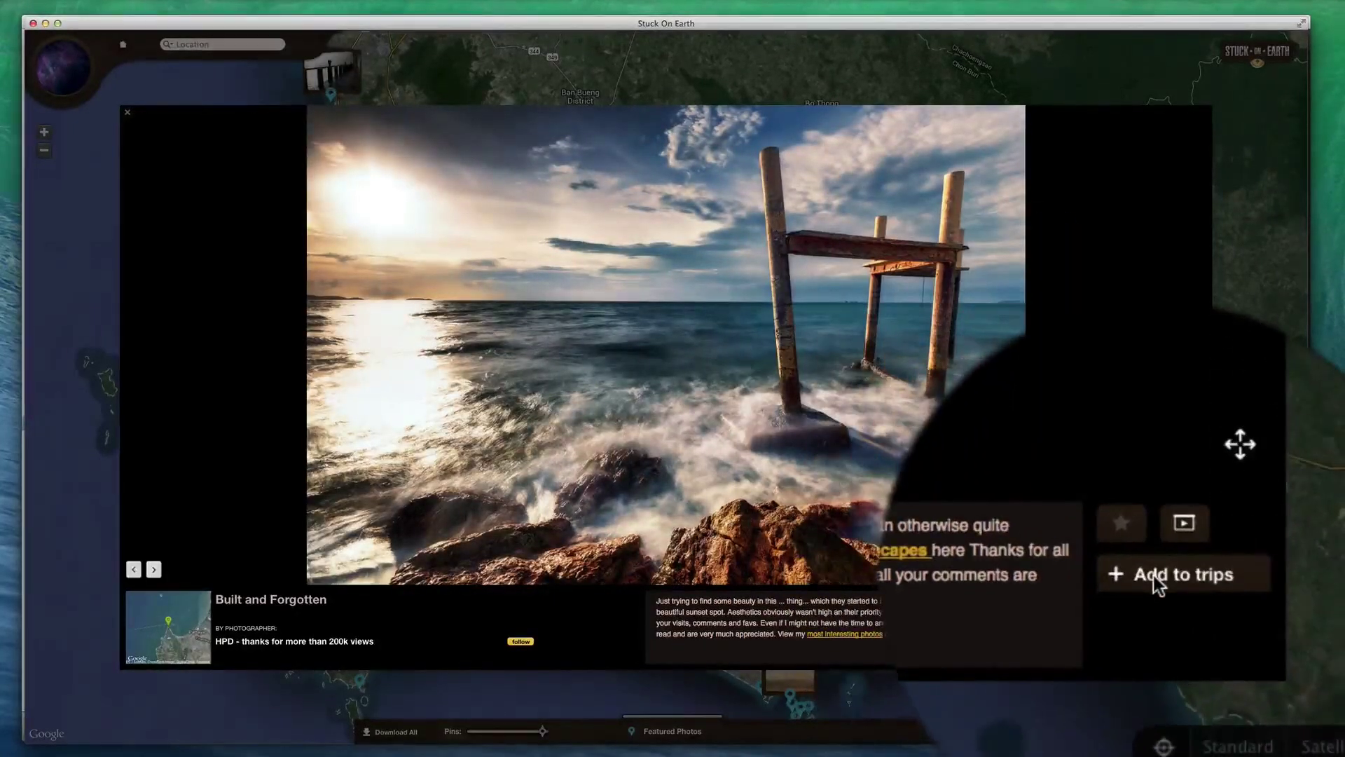
click(1153, 576)
click(1101, 486)
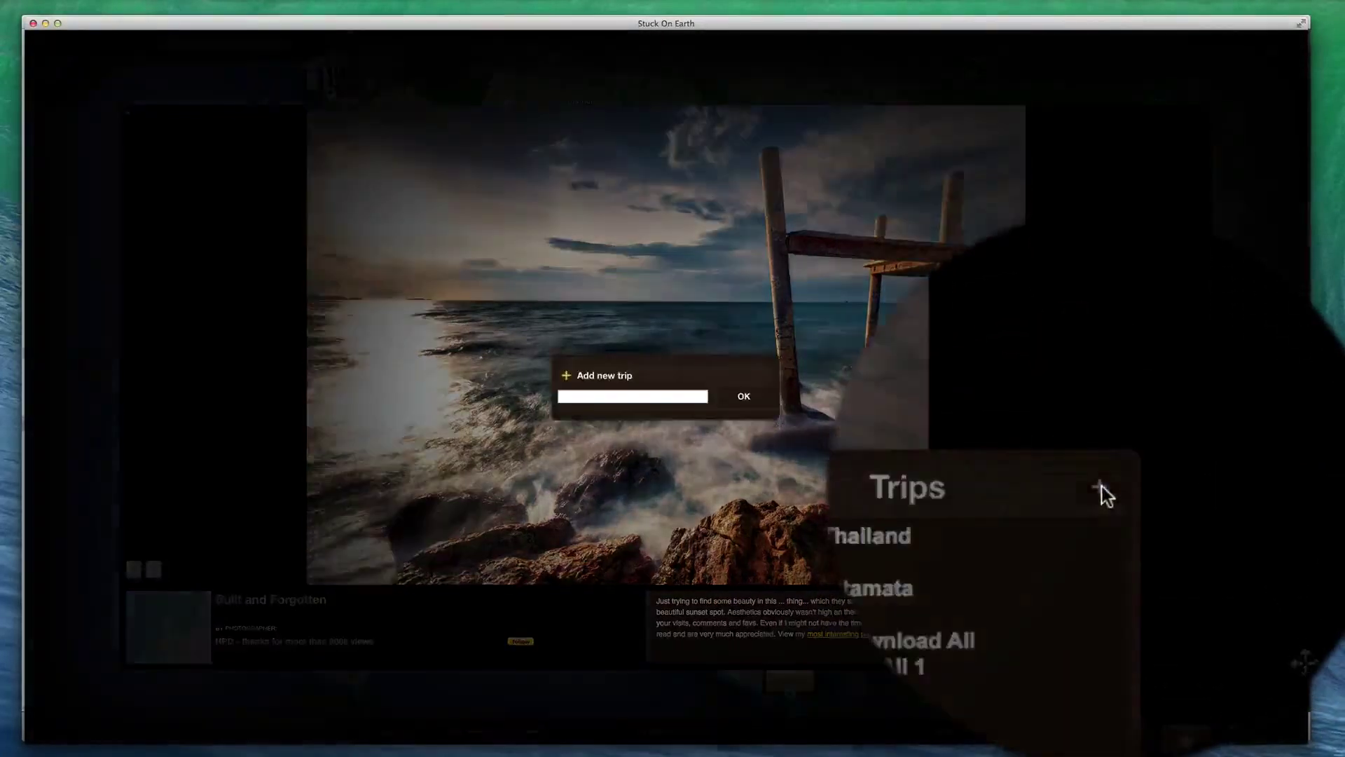
click(650, 398)
text(Testing Thailand)
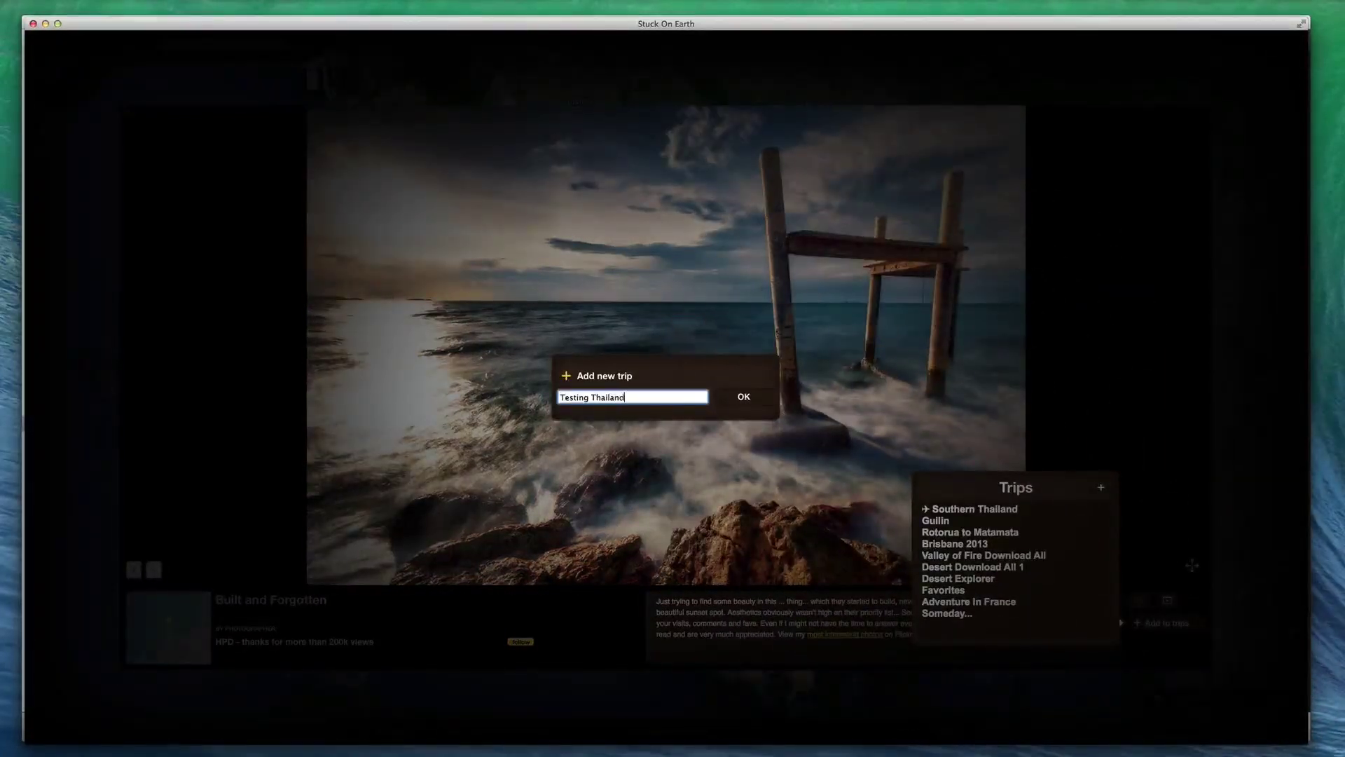
click(746, 397)
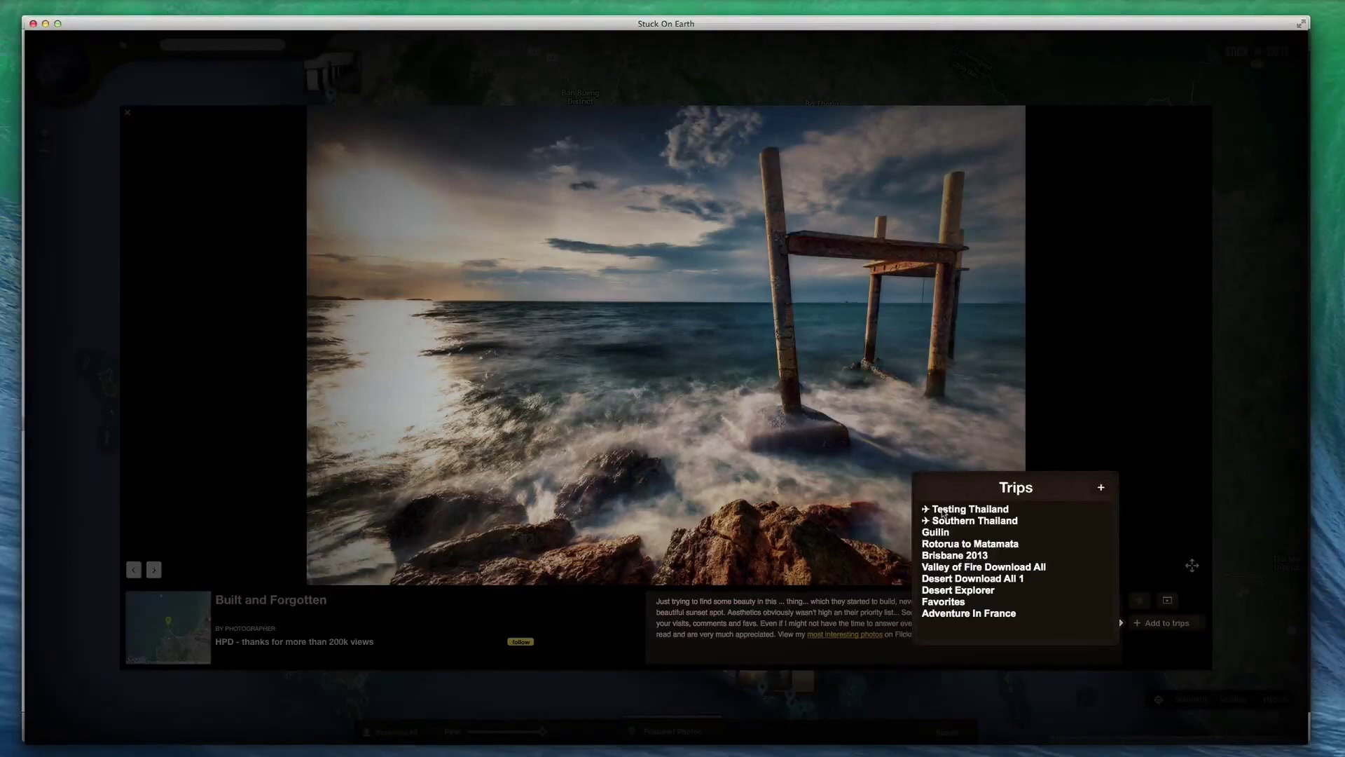
click(1076, 429)
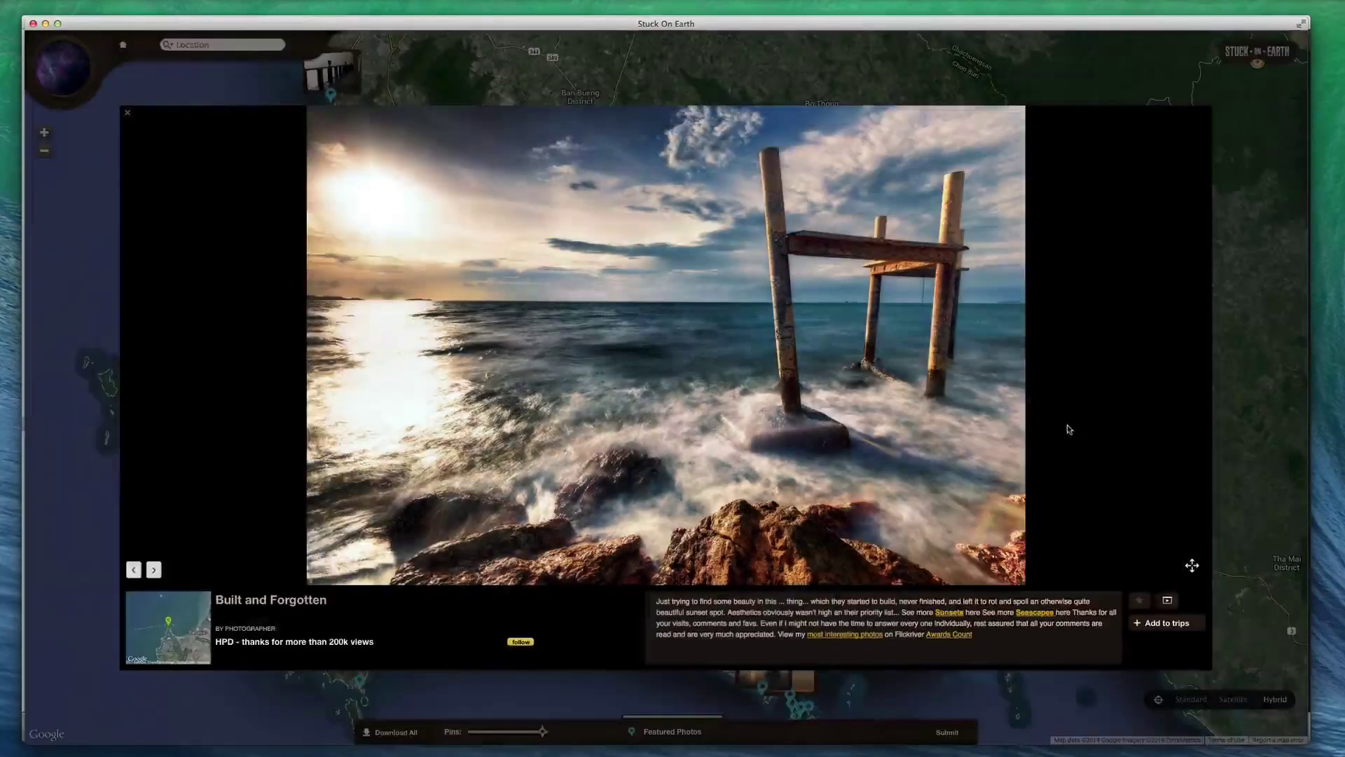
Download all map photos into a new trip 'Thailand Cray Cray' and dismiss the completion alert.
click(128, 115)
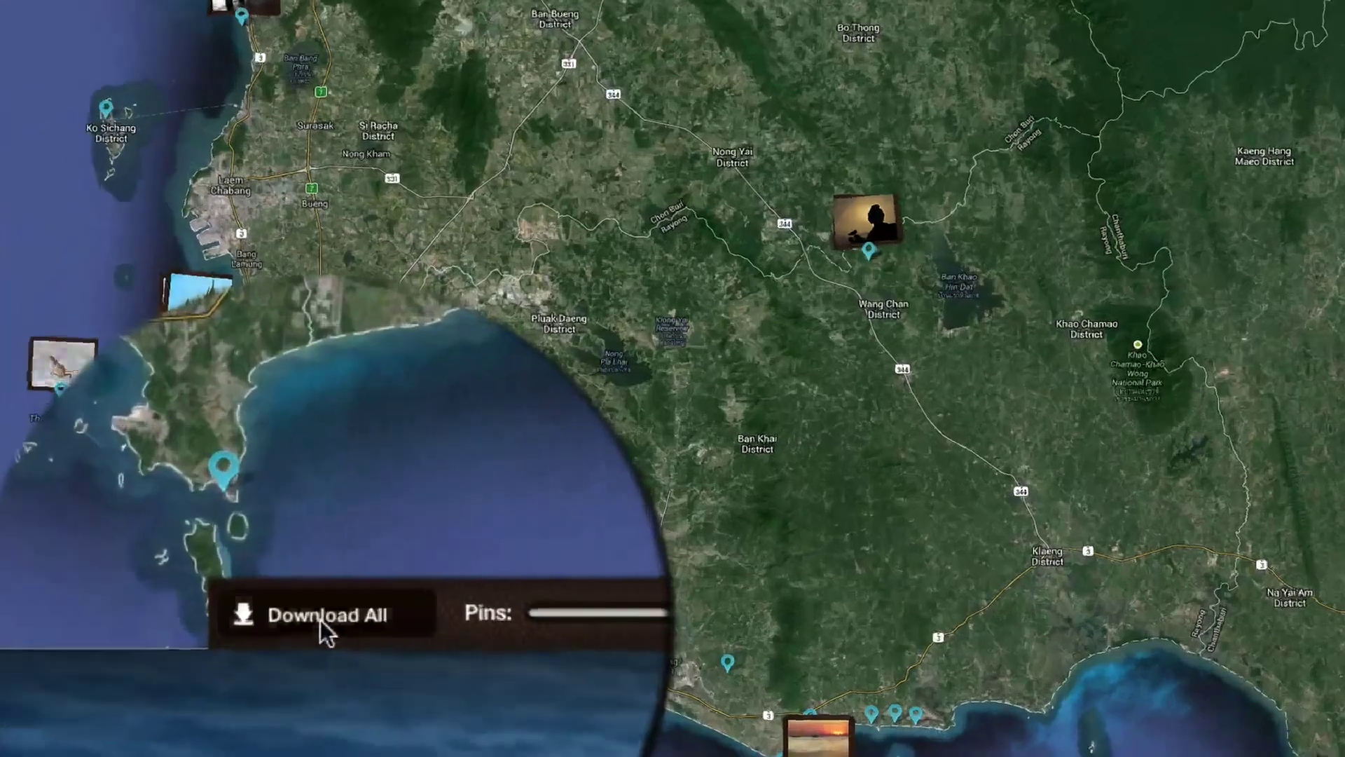
click(434, 731)
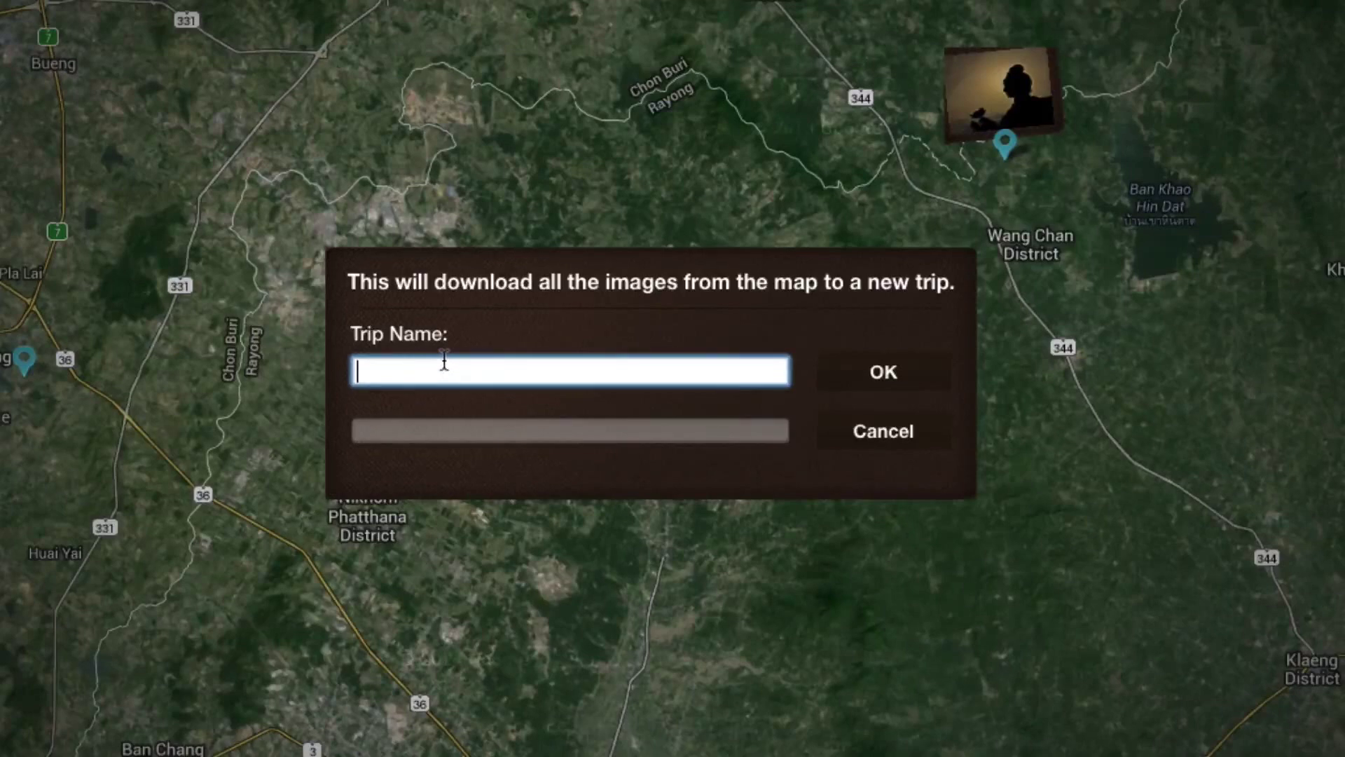
text(Thailand Cray )
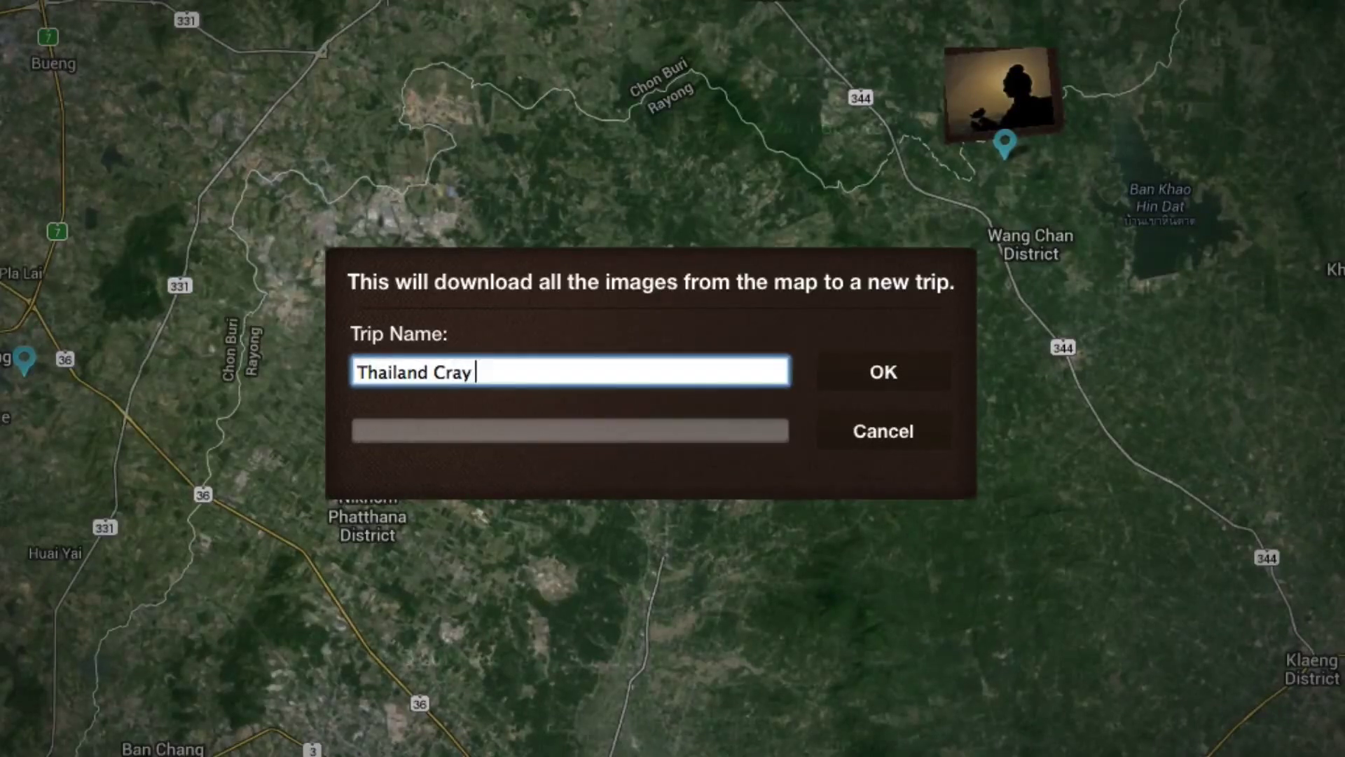
text(Cray)
click(891, 379)
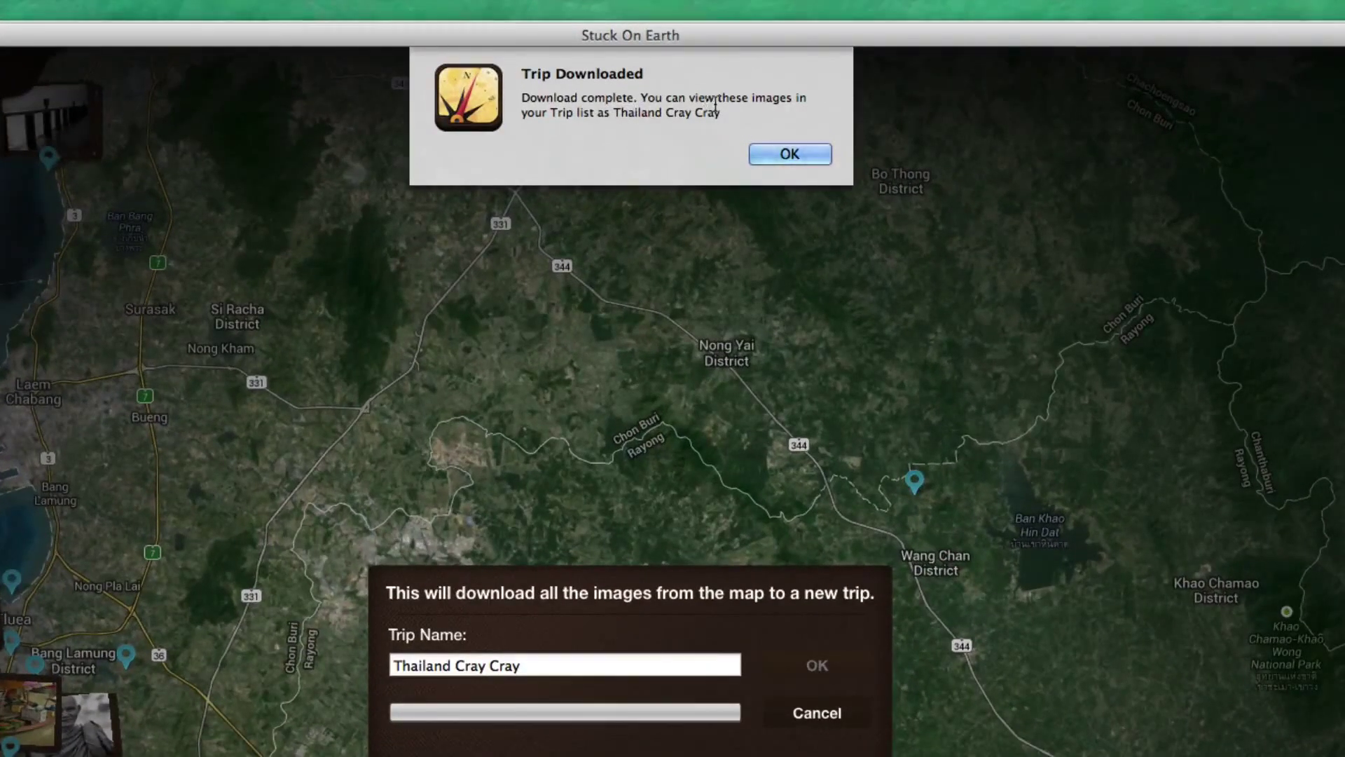
drag(614, 114, 691, 112)
click(691, 112)
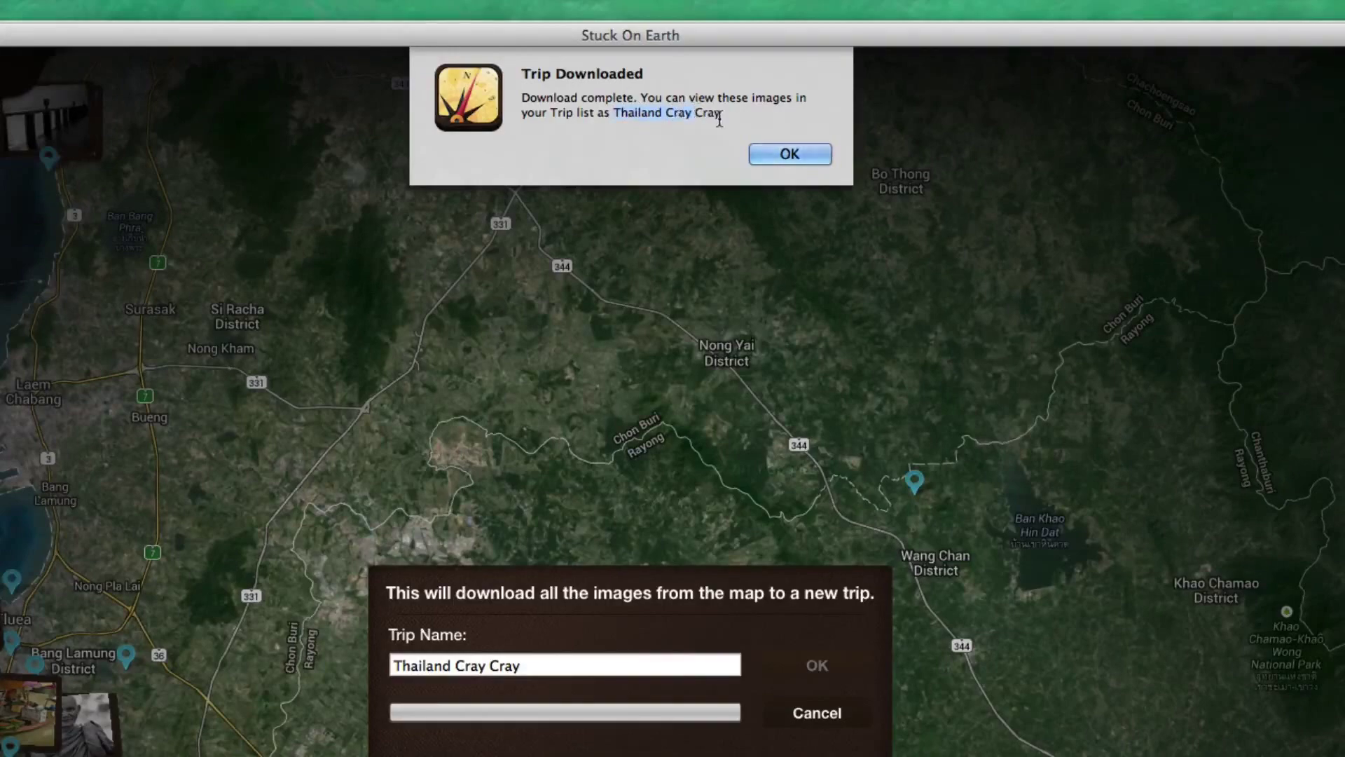
click(790, 154)
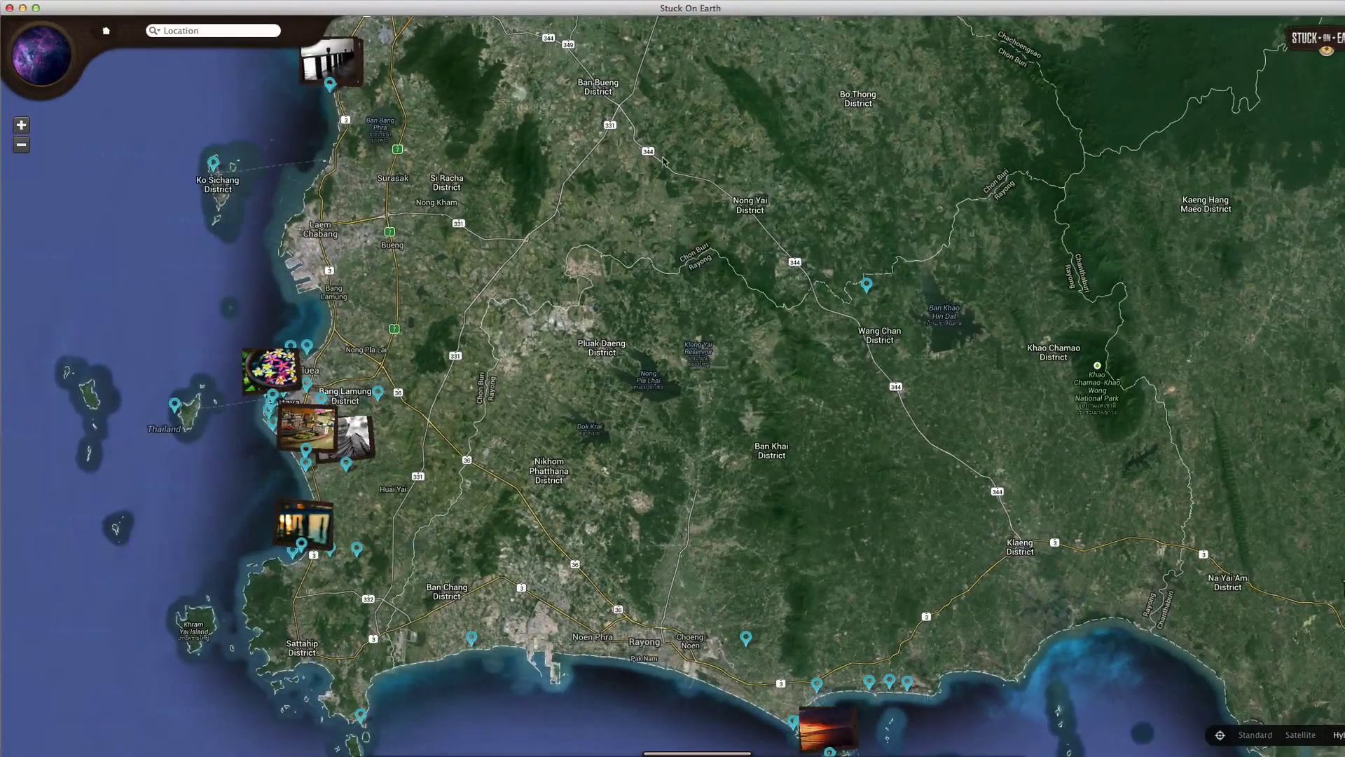
Open the saved 'Thailand Cray Cray' trip from the home page.
click(106, 30)
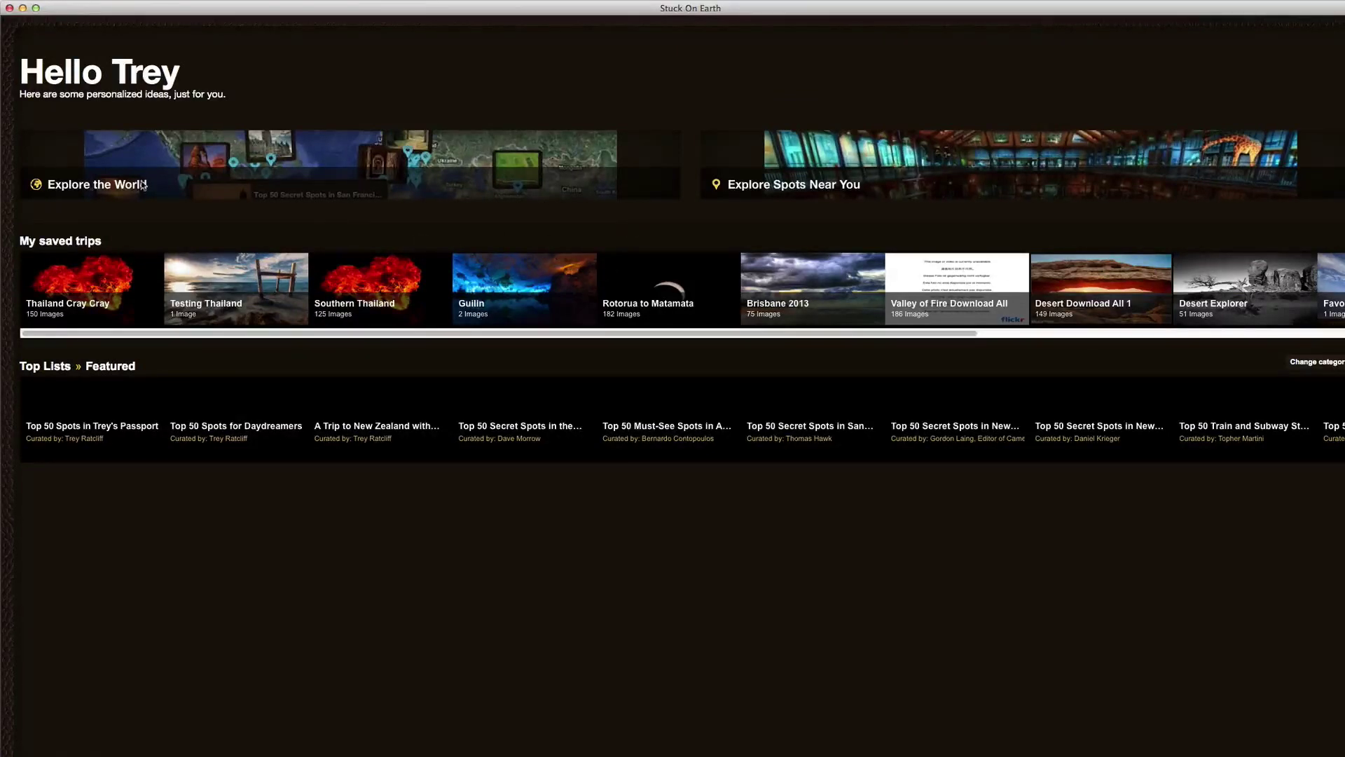
click(69, 306)
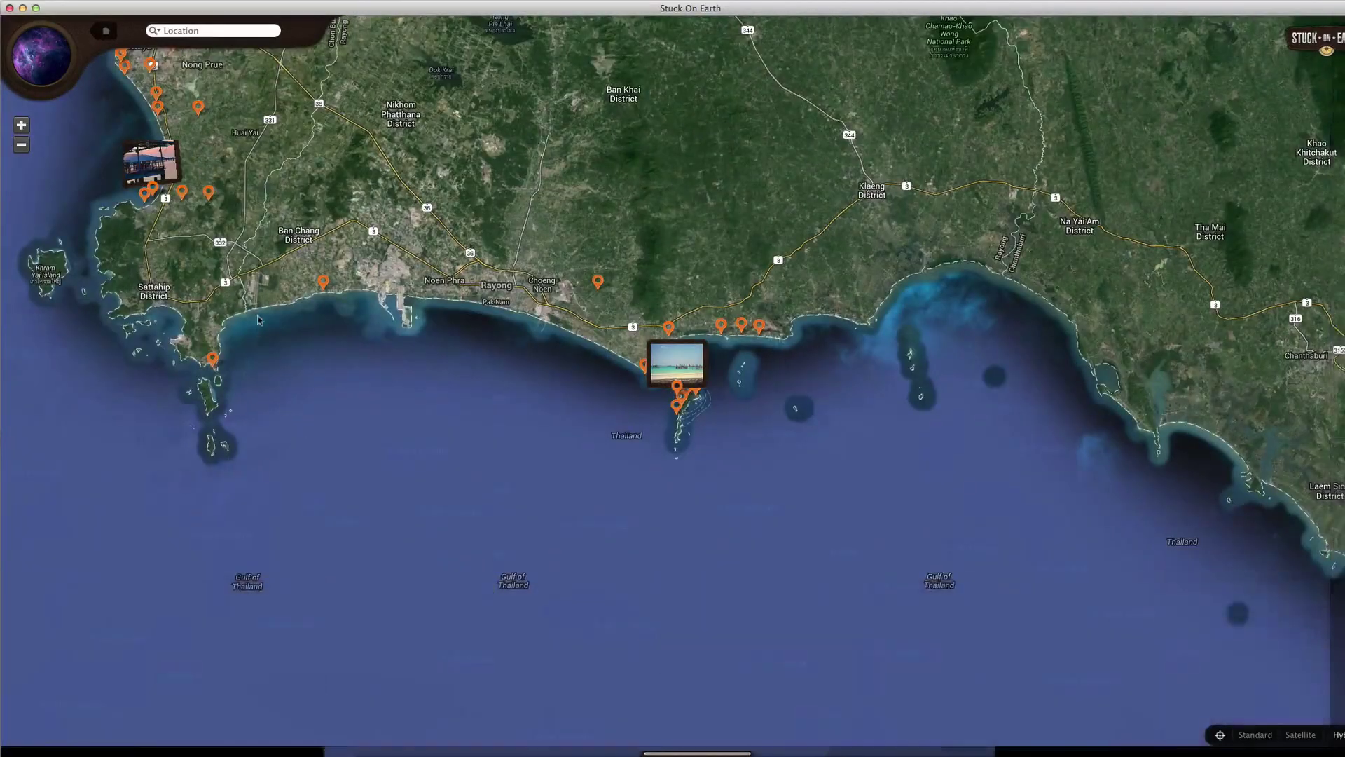
Enlarge Sunset at Bang Sare and step four photos ahead to The Sanctuary of Truth #4.
click(149, 170)
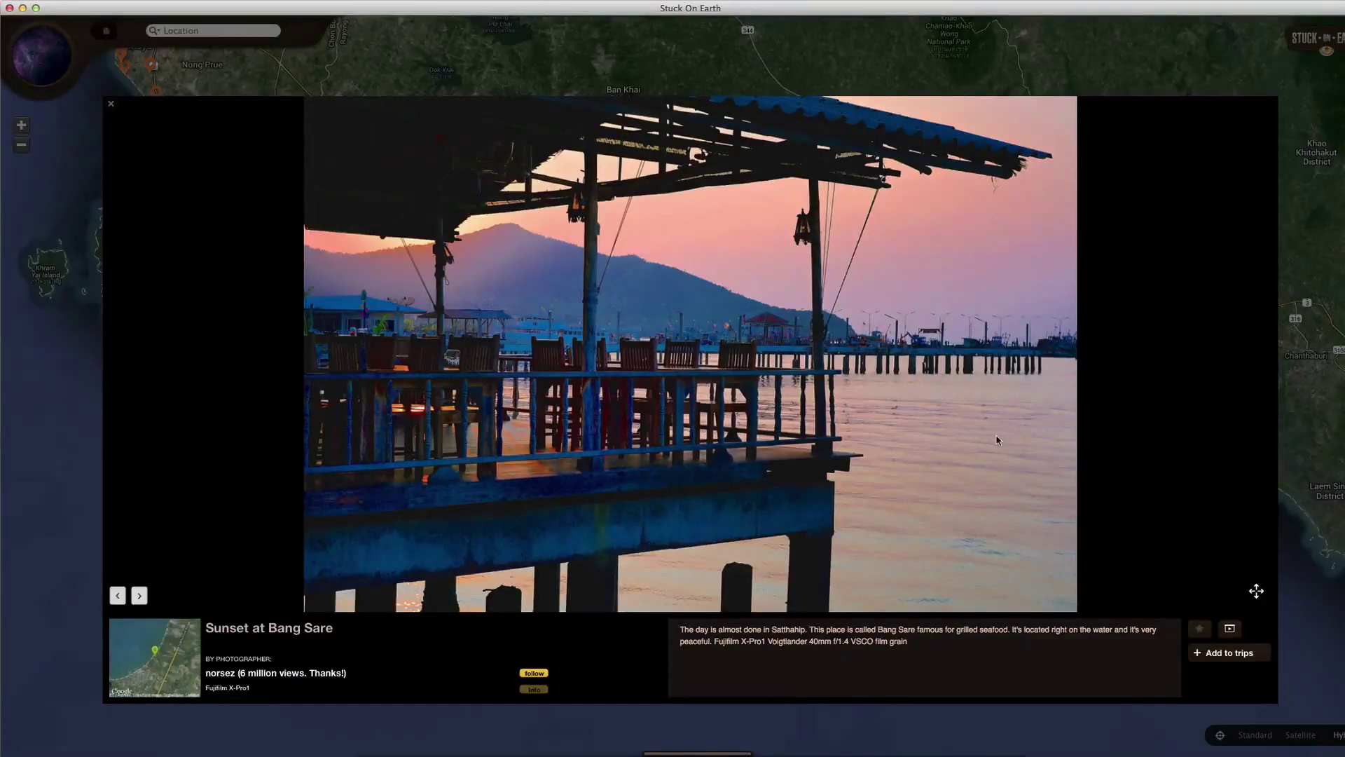
click(1256, 590)
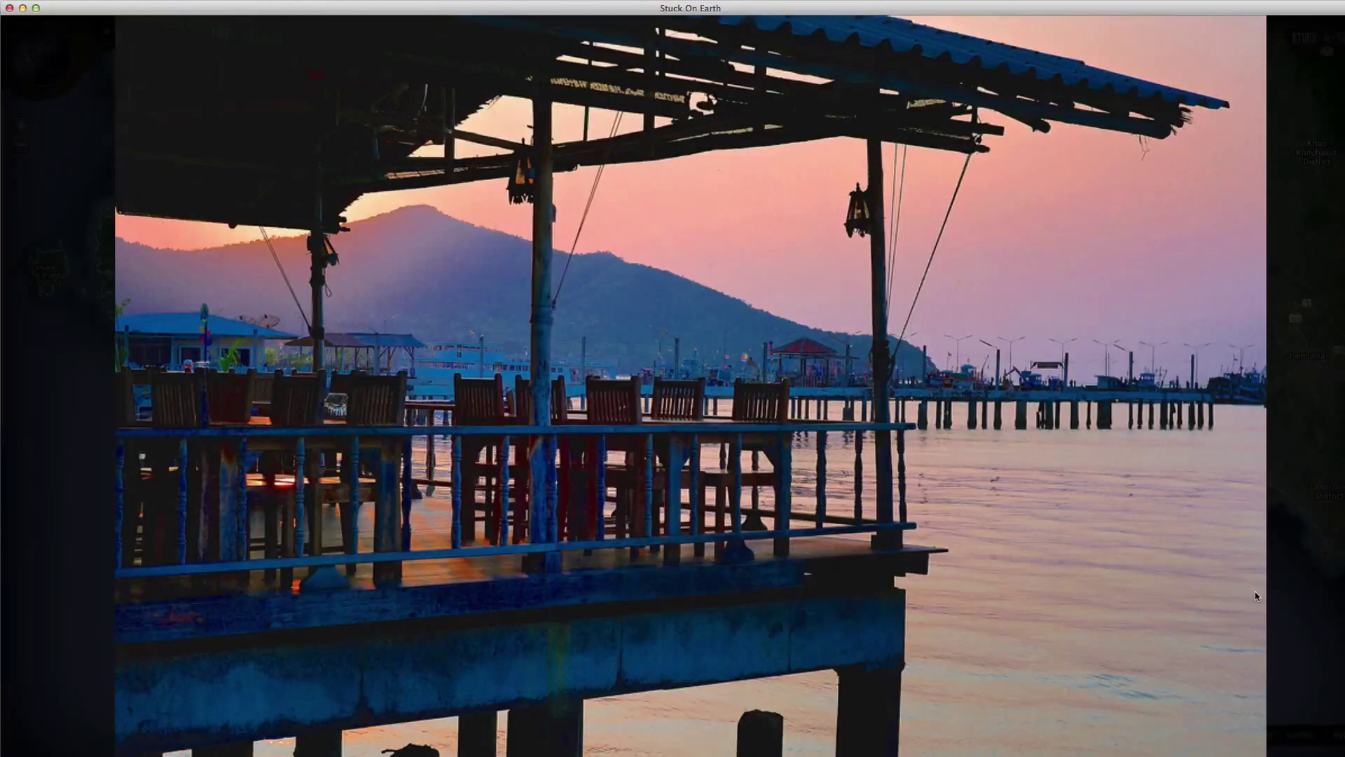
key(Right)
key(Right)
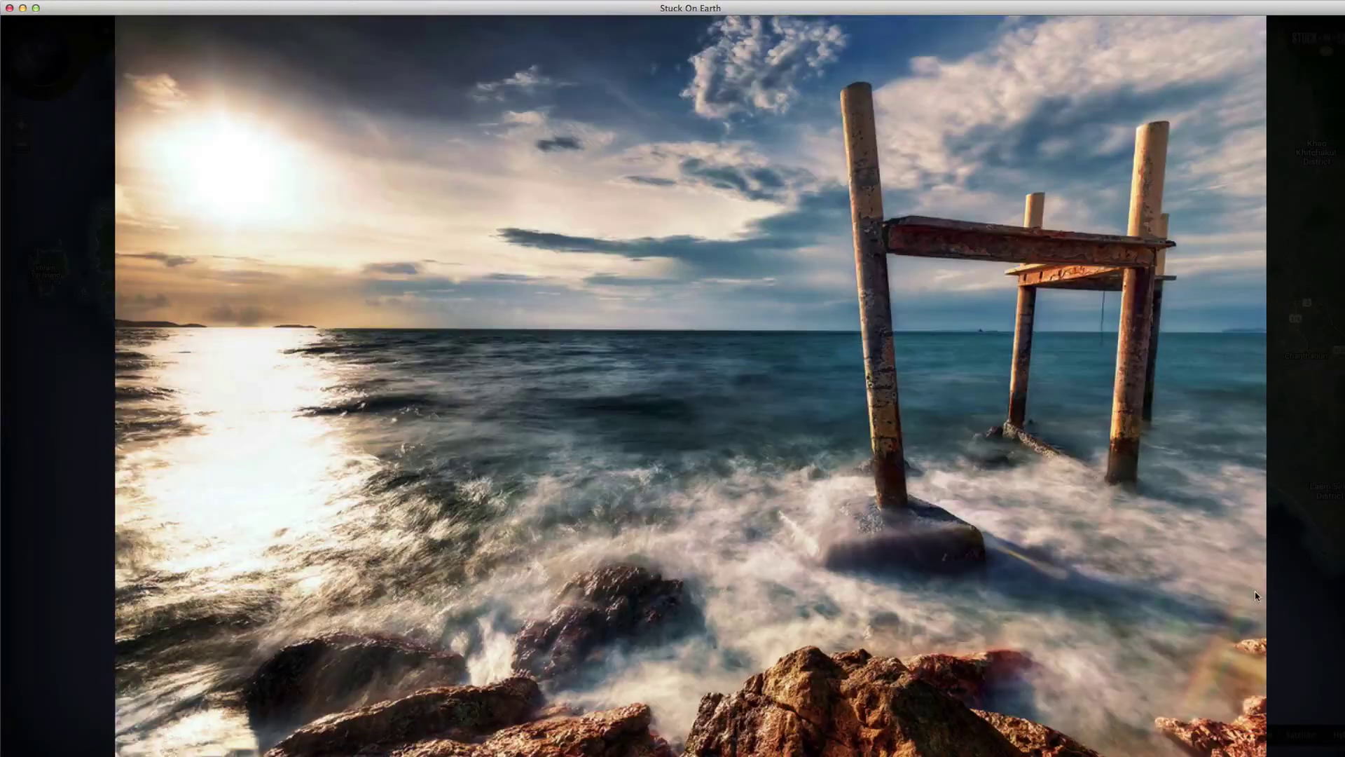
key(Right)
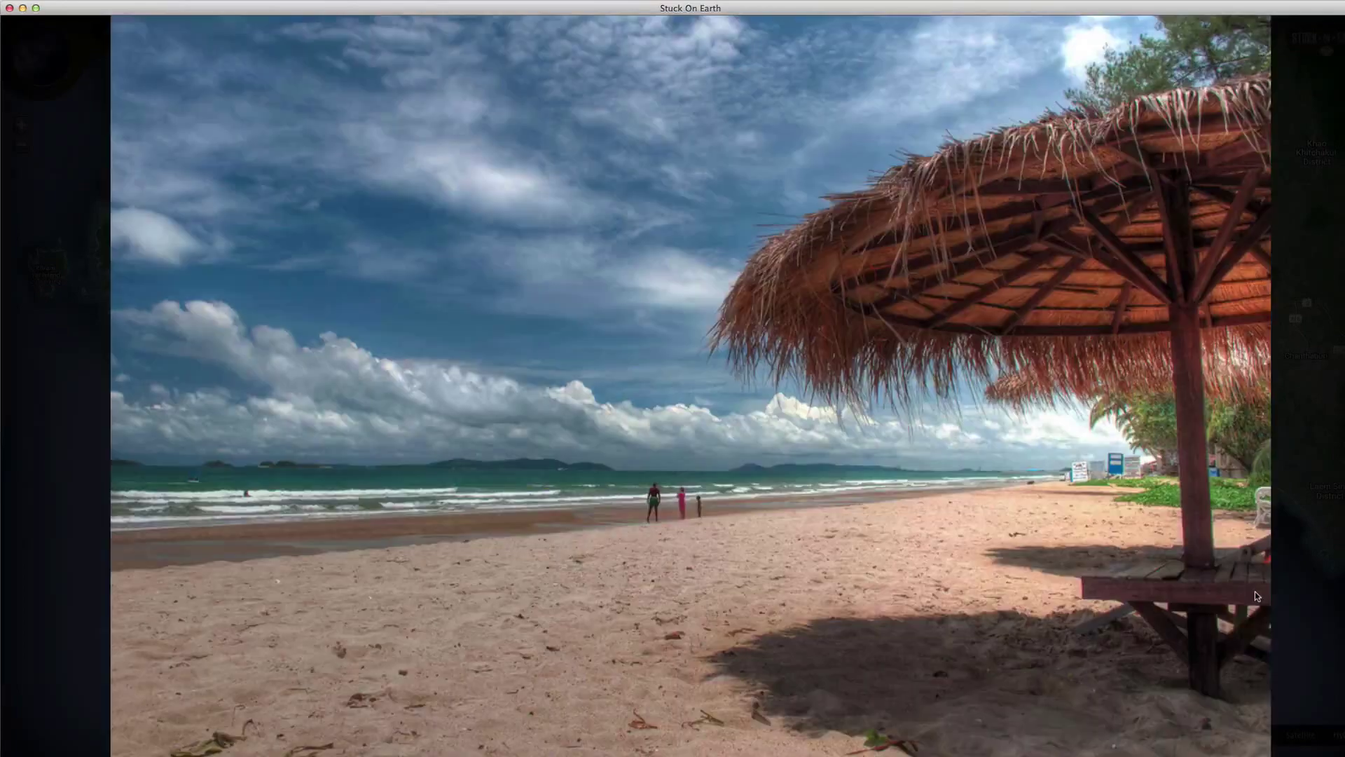
key(Right)
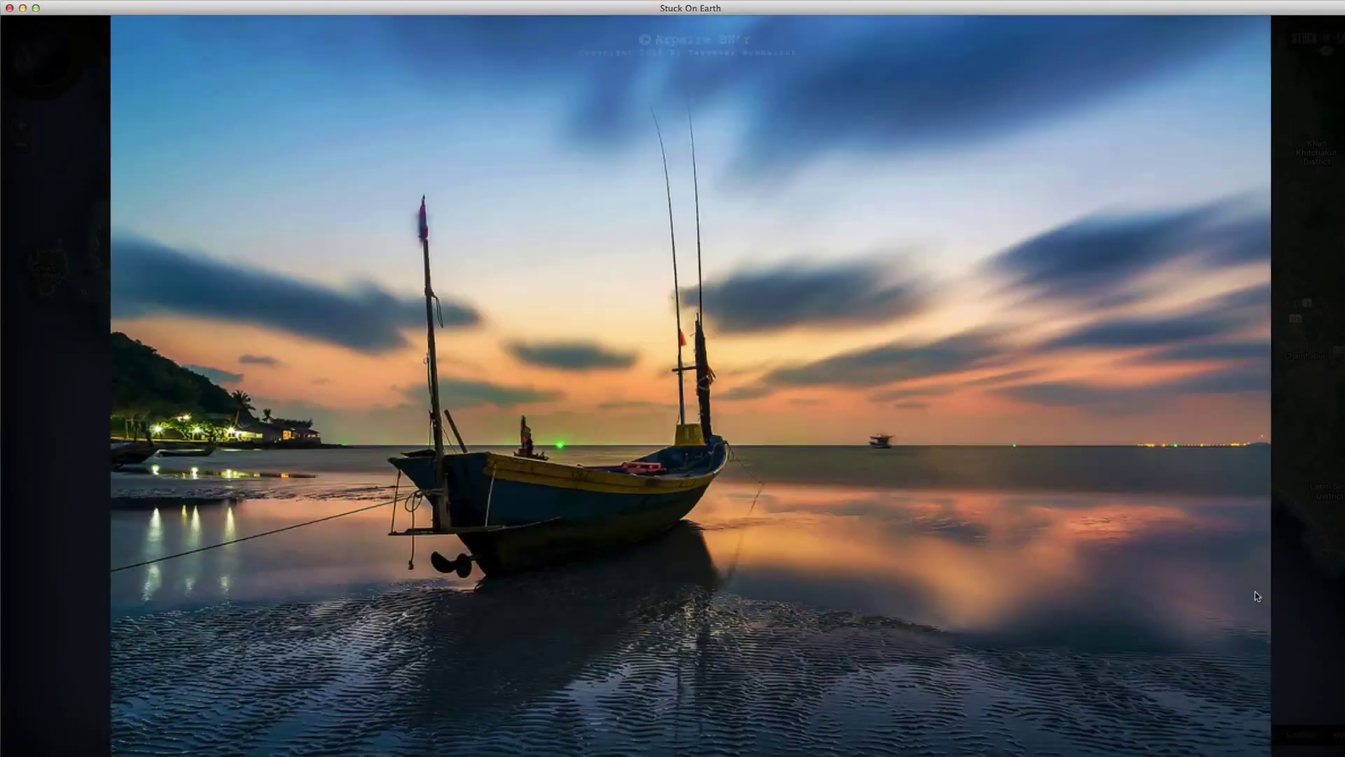
key(Right)
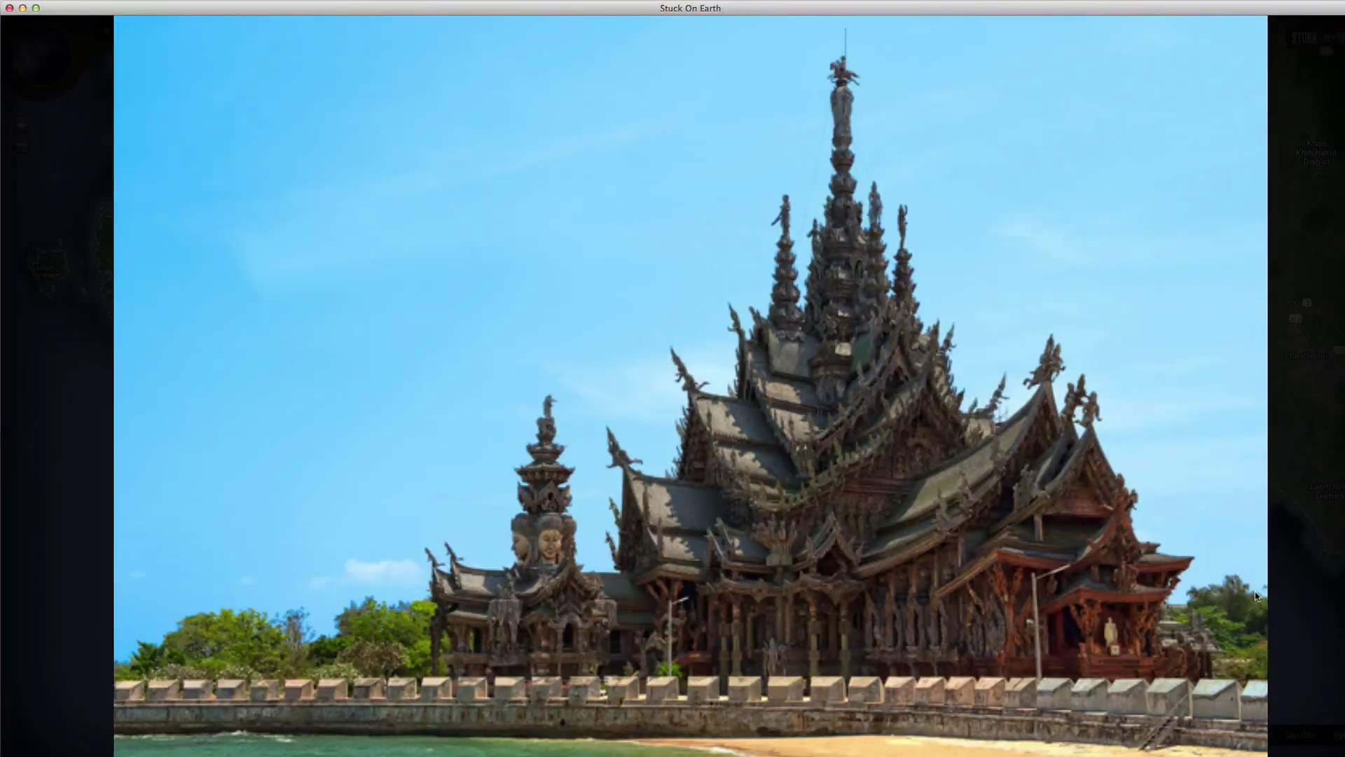
key(Escape)
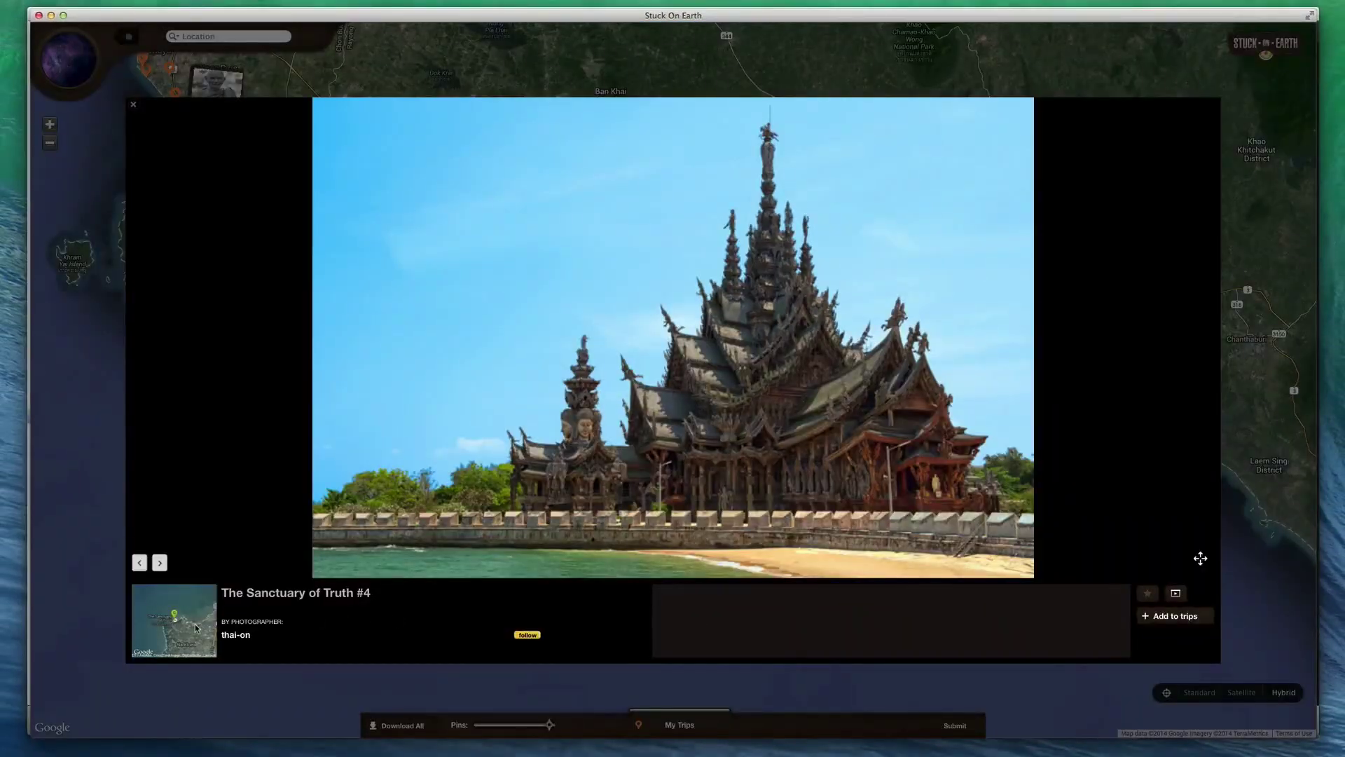
Zoom the Sanctuary of Truth #4 location map in, then back out.
mouse_move(196, 627)
click(293, 524)
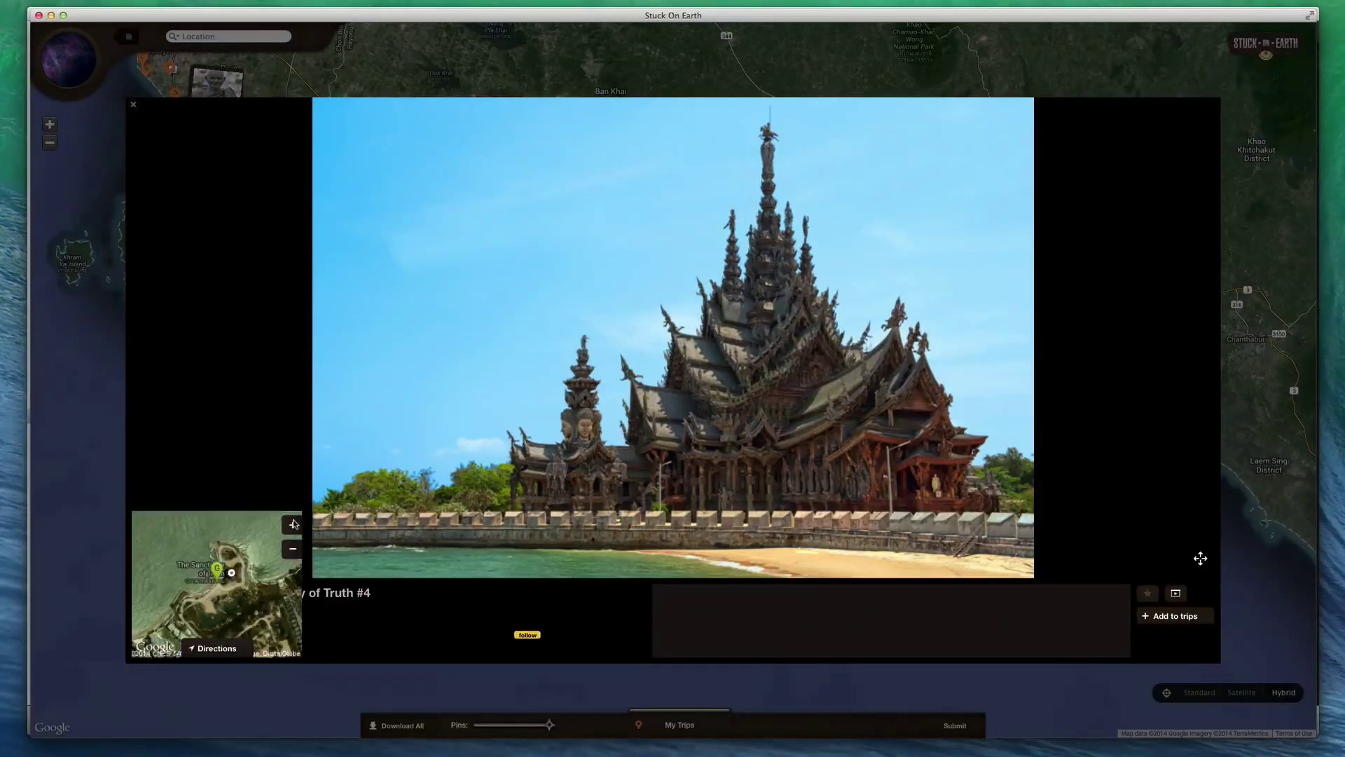
click(293, 551)
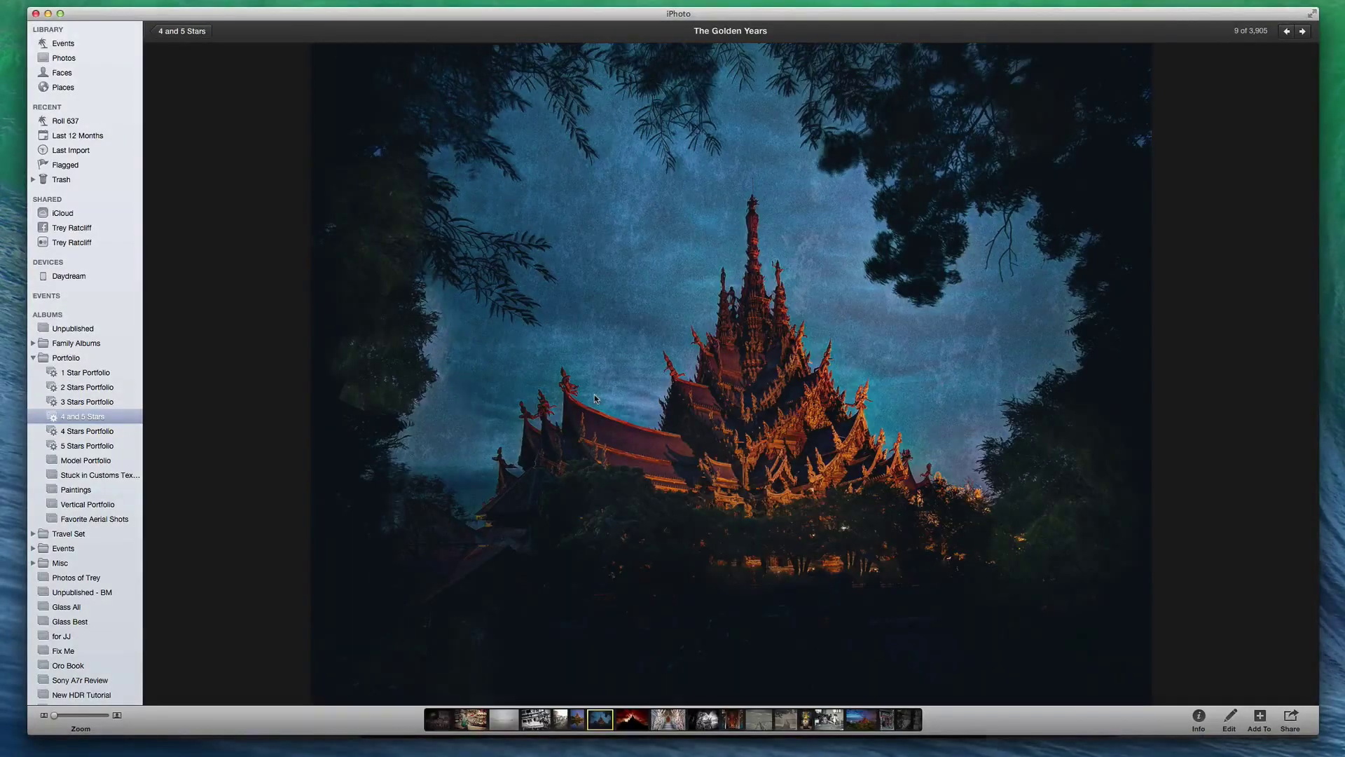
Return to the 4 and 5 Stars grid and open 'In the jungles' (26 of 3,905) full size.
double_click(733, 429)
scroll(707, 468, up, 1)
click(875, 620)
double_click(875, 620)
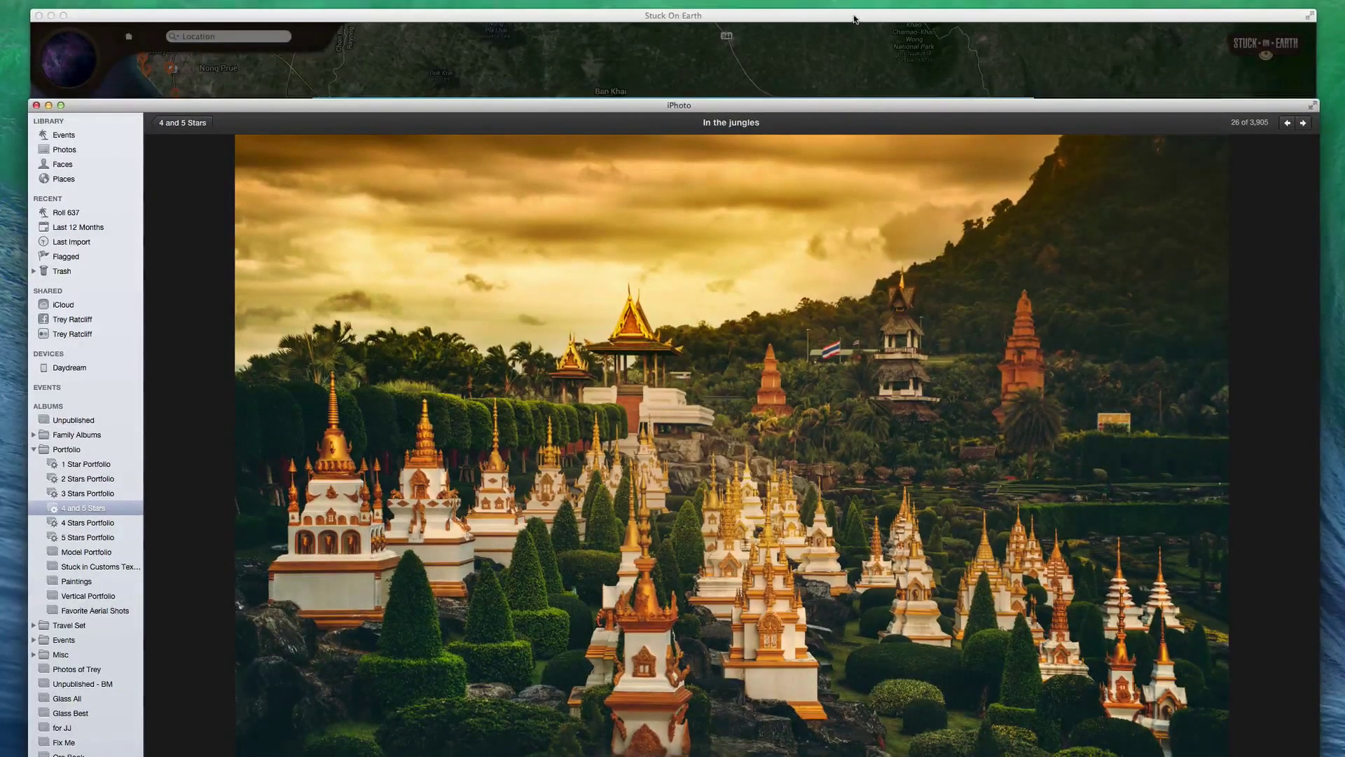
Close the Sanctuary of Truth photo in Stuck On Earth and zoom the map into southern Spain.
click(856, 20)
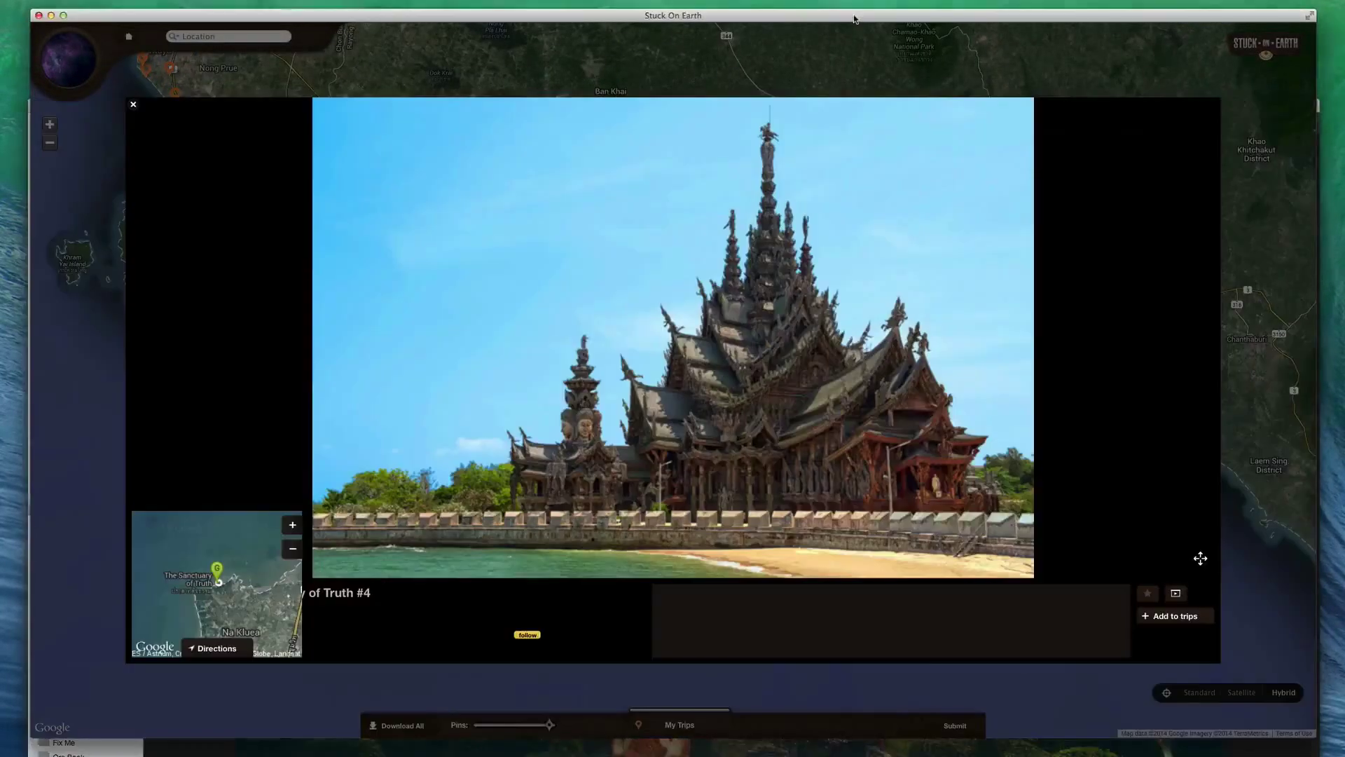
click(133, 105)
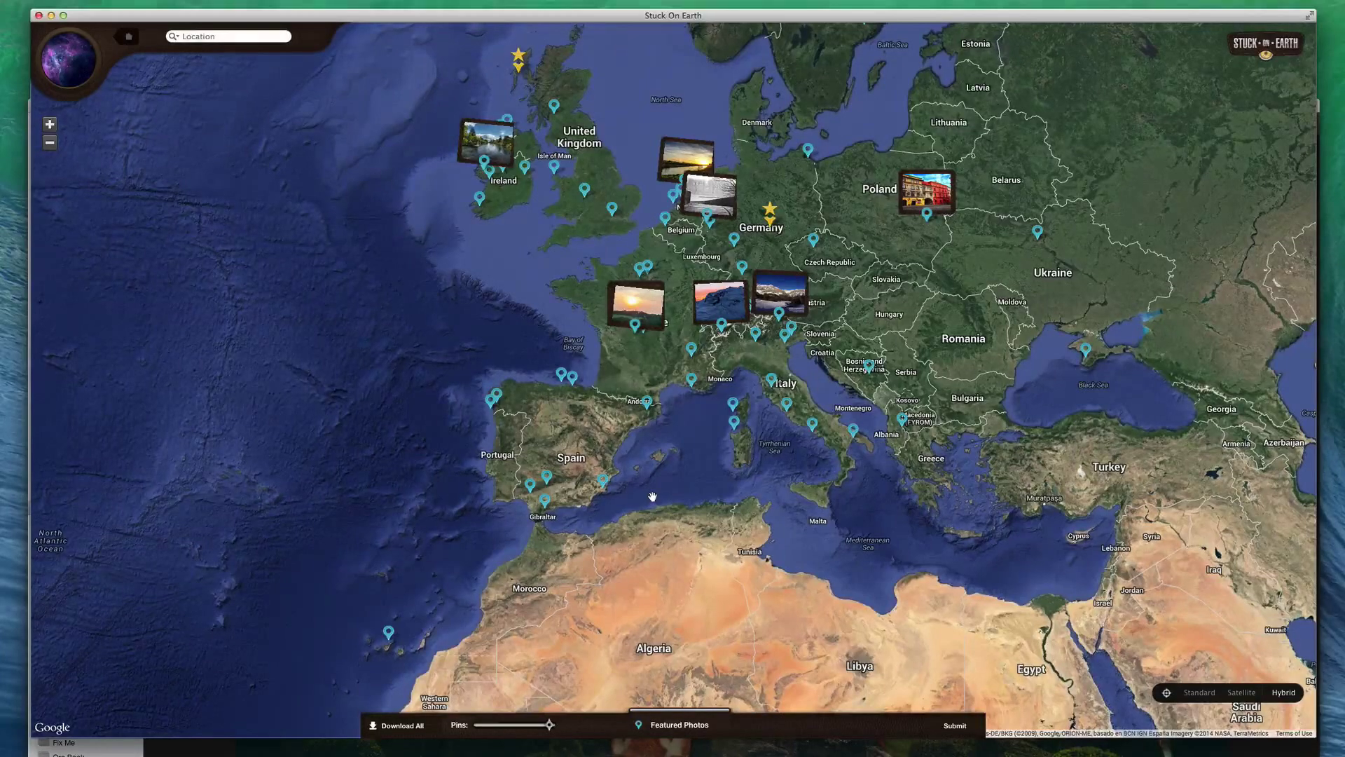
double_click(515, 568)
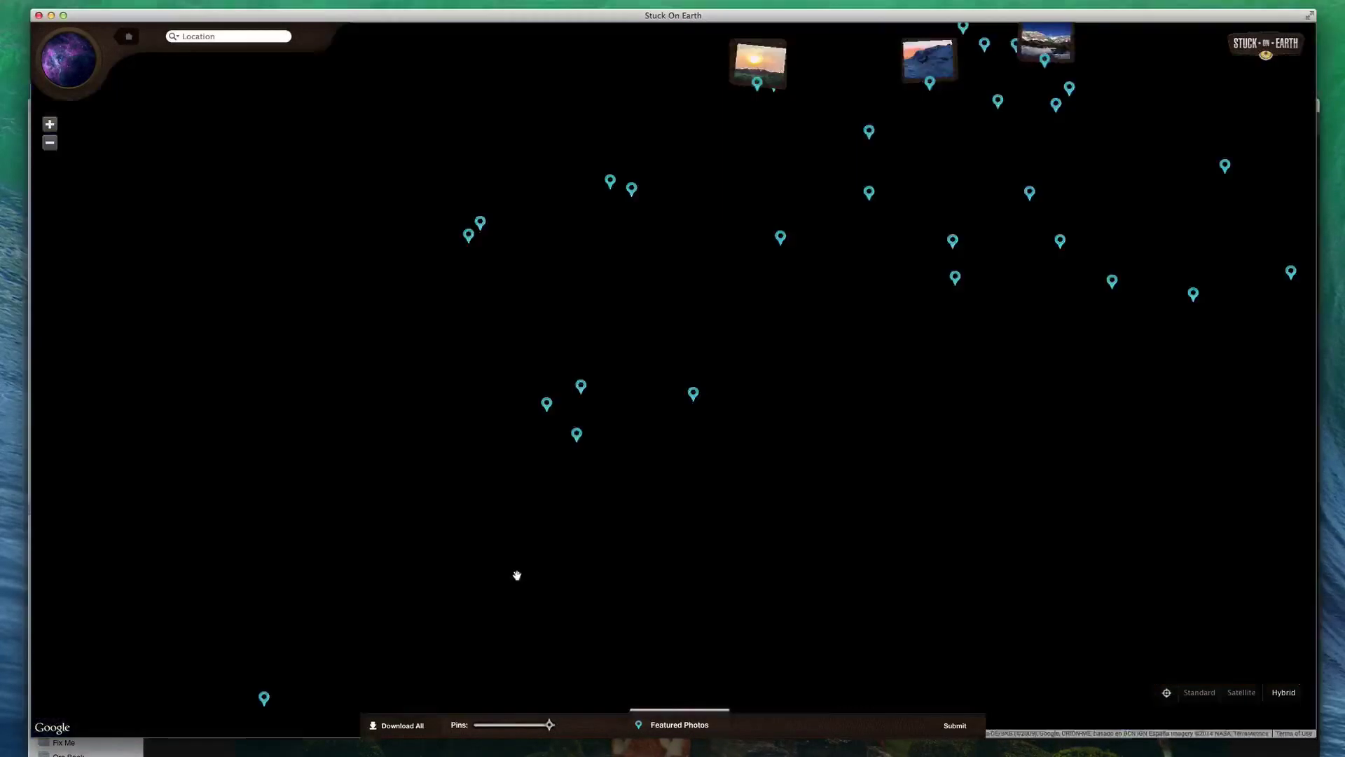